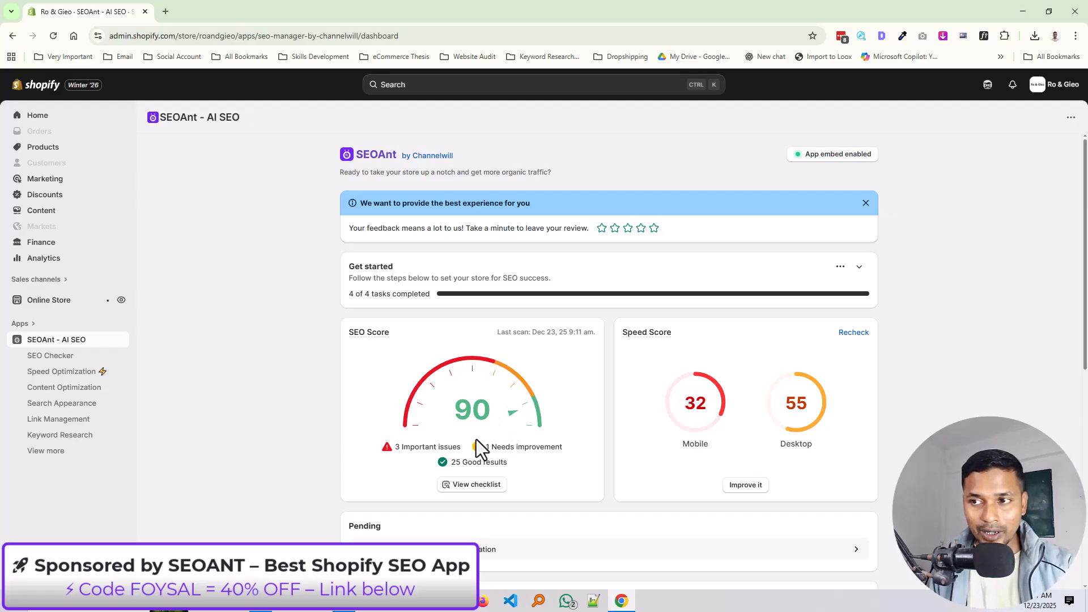
# Review the SEO score and speed score on the dashboard and open the SEO checklist
pyautogui.scroll(-1, 474, 440)
pyautogui.scroll(-2, 469, 420)
pyautogui.scroll(2, 466, 422)
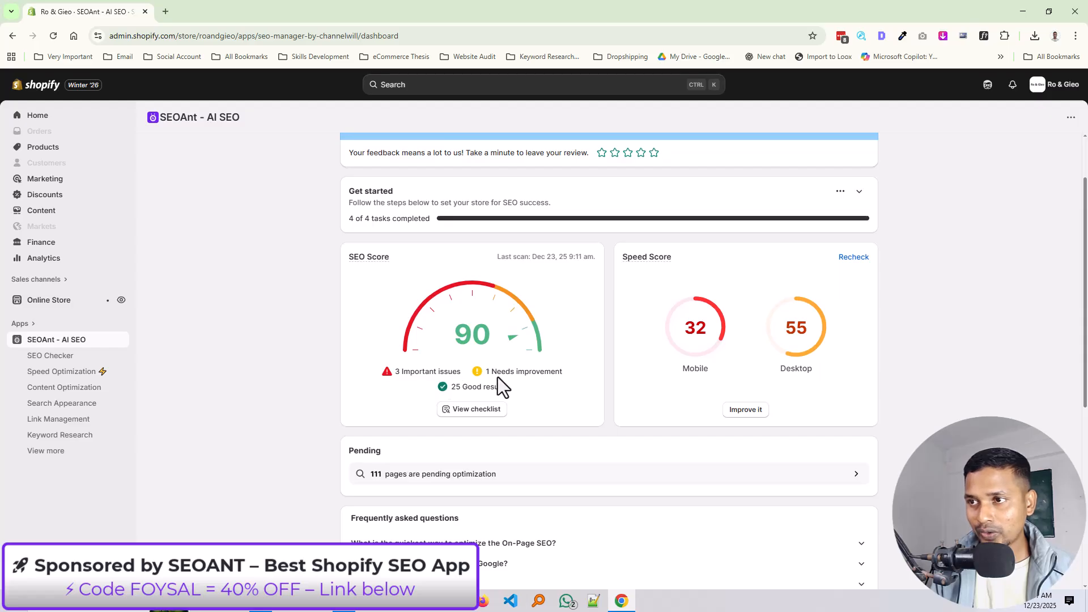
pyautogui.click(472, 410)
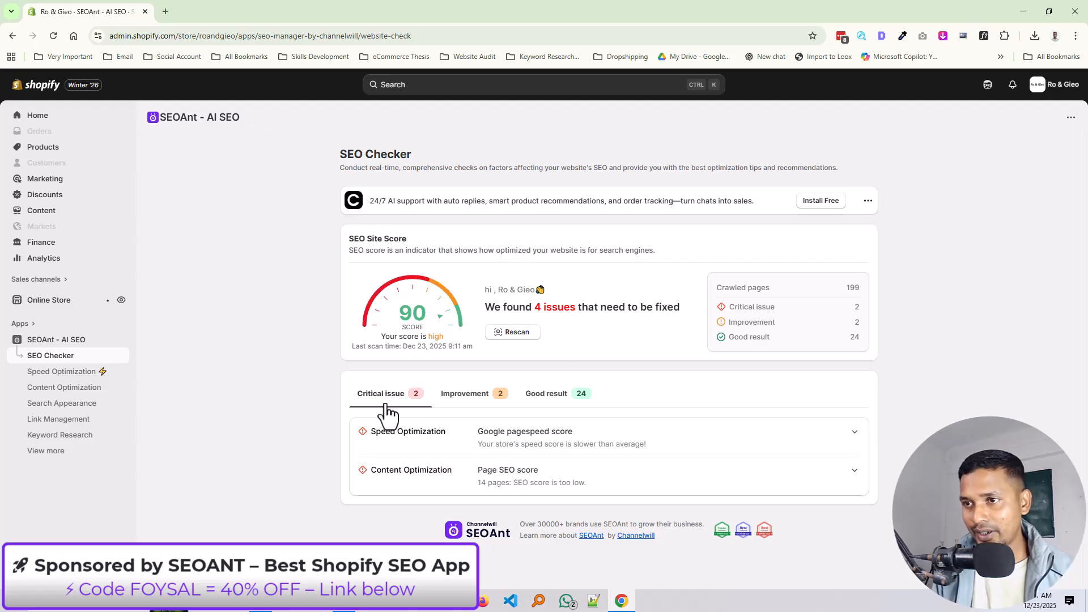
# Inspect the details of both critical issues, Google pagespeed score and Page SEO score, and collapse them again
pyautogui.click(589, 439)
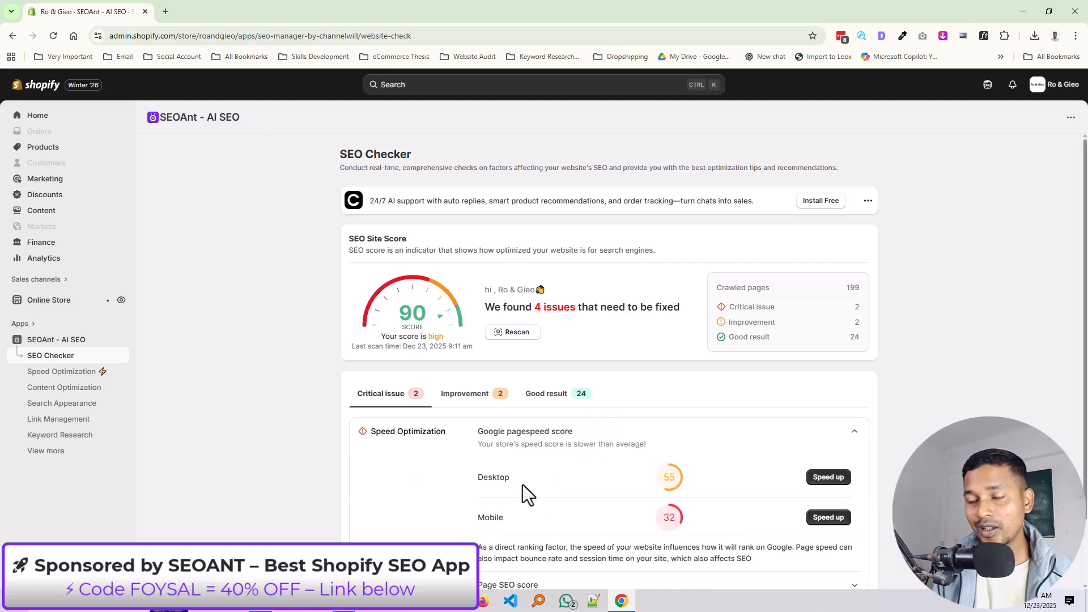
pyautogui.click(684, 435)
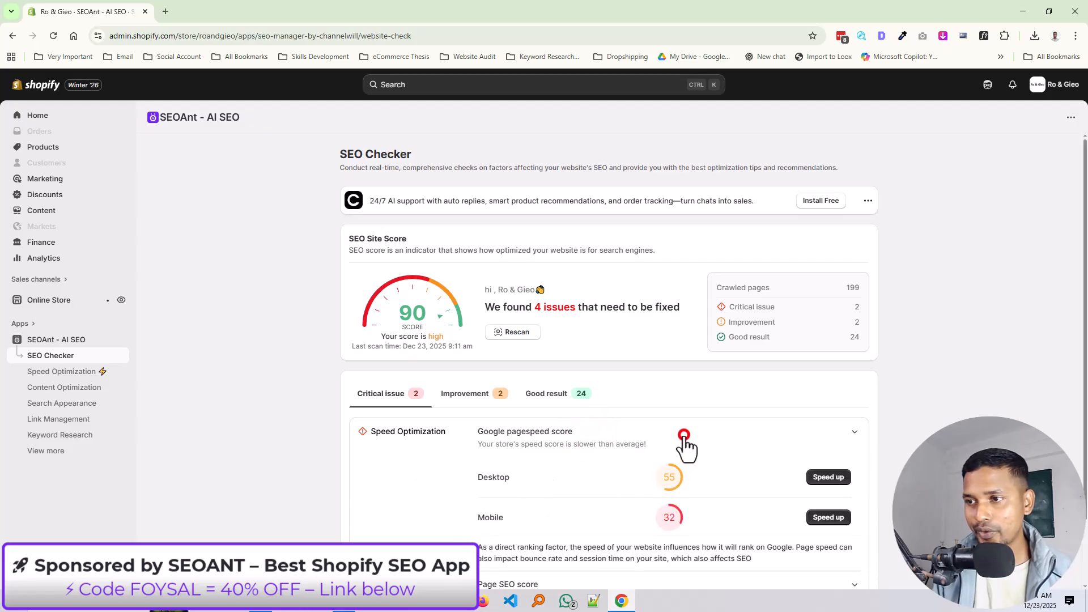
pyautogui.click(623, 473)
pyautogui.scroll(-1, 556, 481)
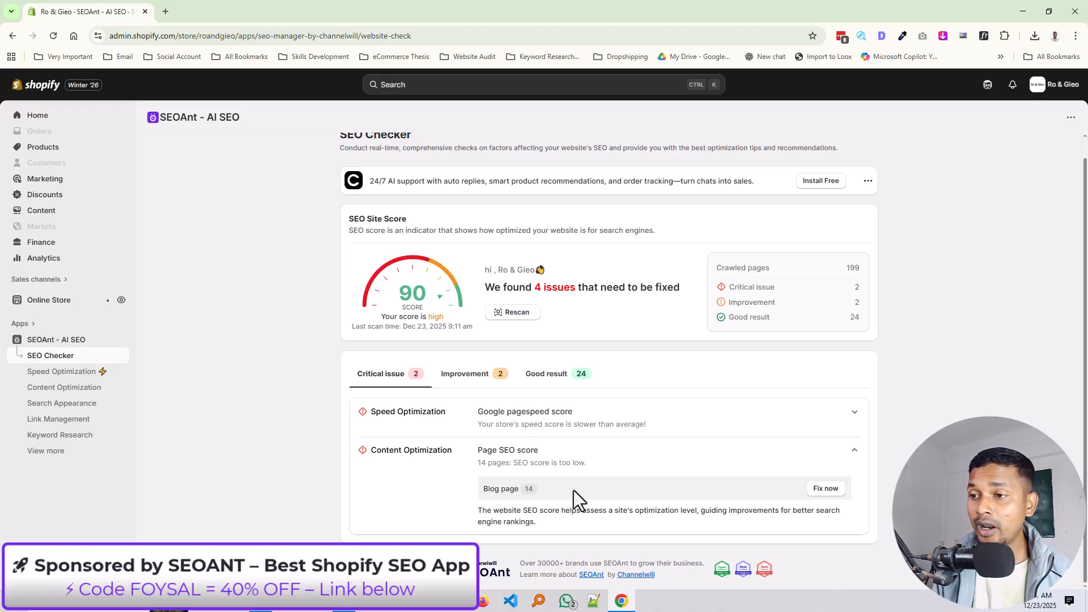
pyautogui.click(633, 470)
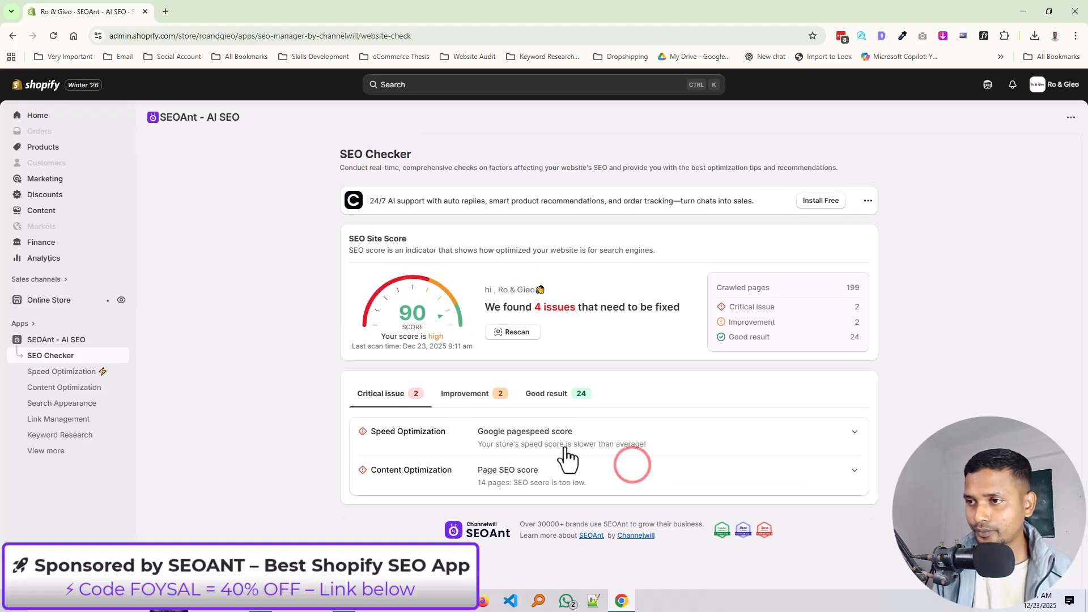
# Review the Page SEO score improvement and open its affected product pages for fixing
pyautogui.click(477, 396)
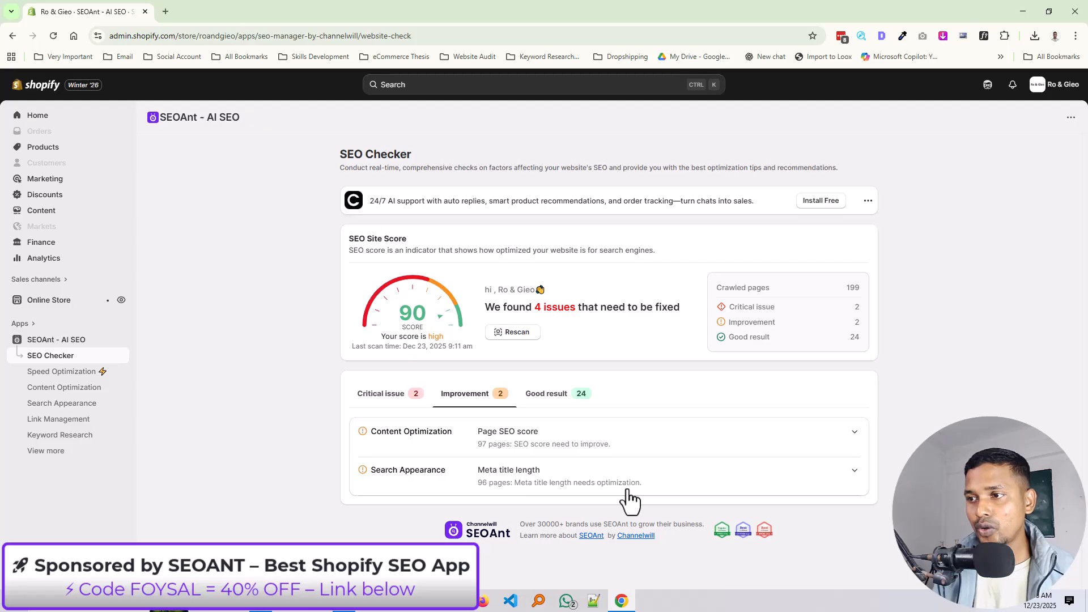
pyautogui.click(551, 436)
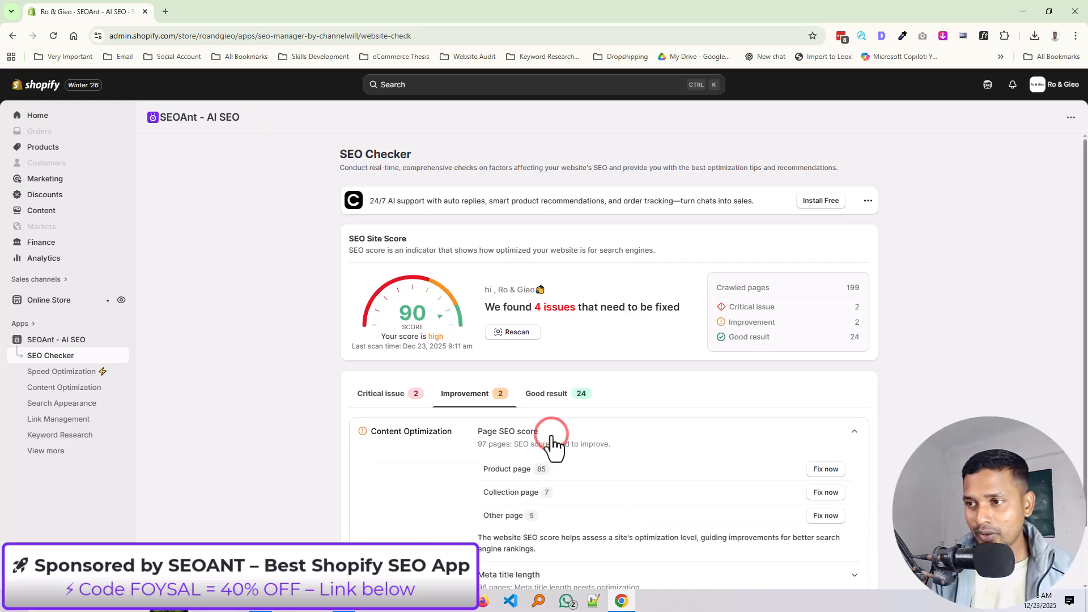
pyautogui.scroll(-1, 553, 451)
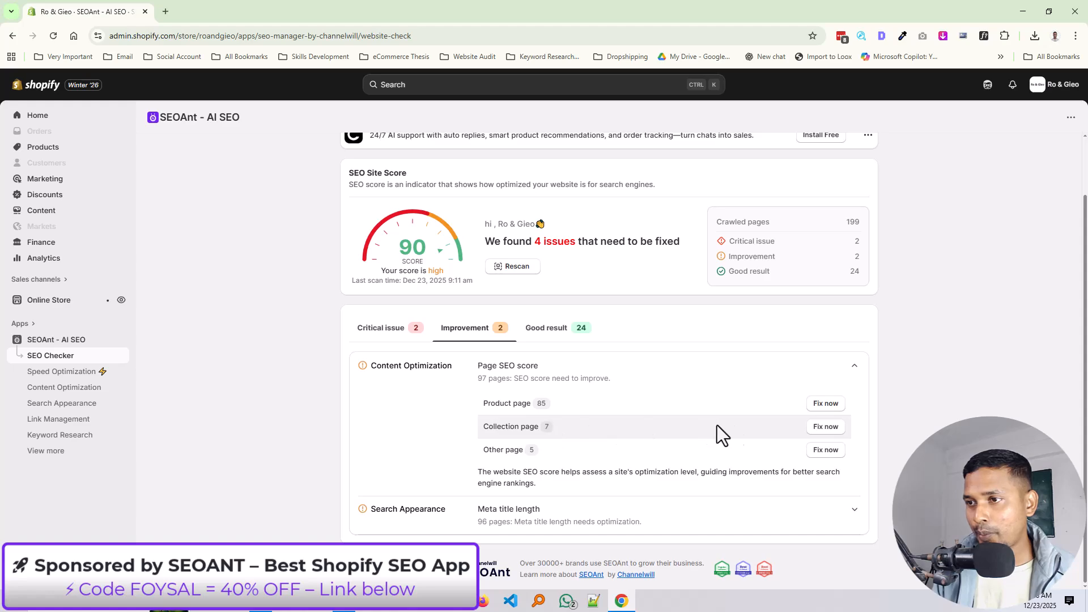
pyautogui.click(826, 405)
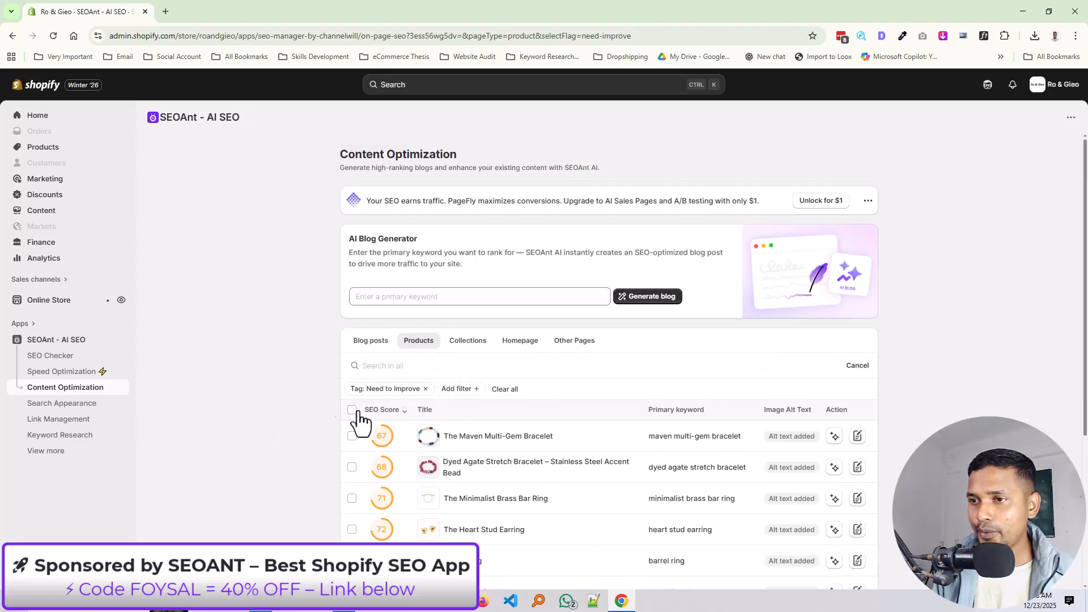
# Copy the product title "The Maven Multi-Gem Bracelet" from the list and close the content optimizer
pyautogui.scroll(-1, 270, 426)
pyautogui.rightClick(518, 363)
pyautogui.click(248, 386)
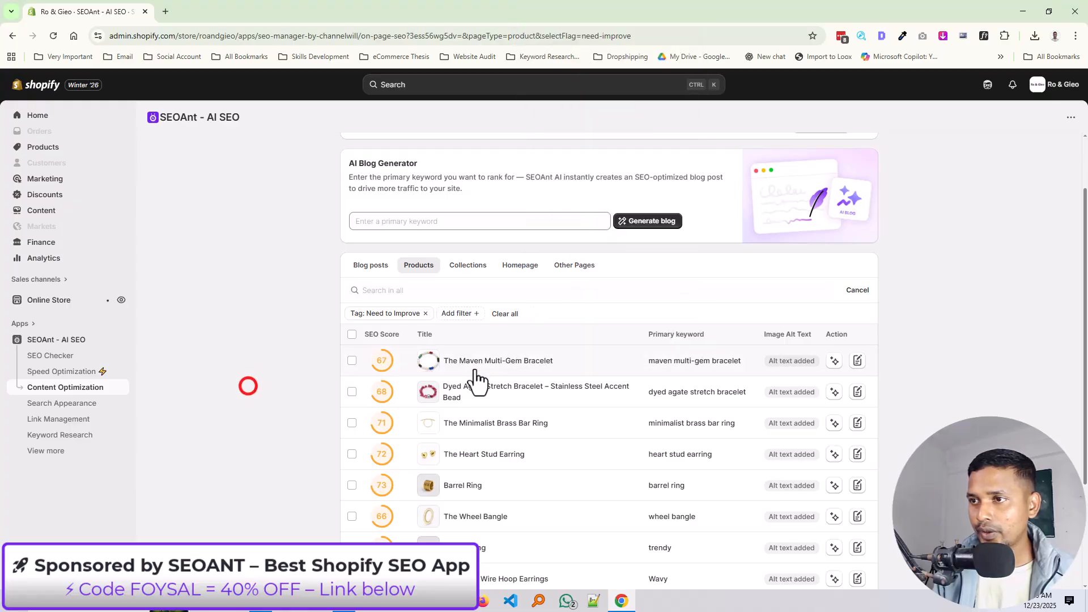
pyautogui.moveTo(558, 362); pyautogui.dragTo(445, 369)
pyautogui.hotkey('ctrl', 'c')
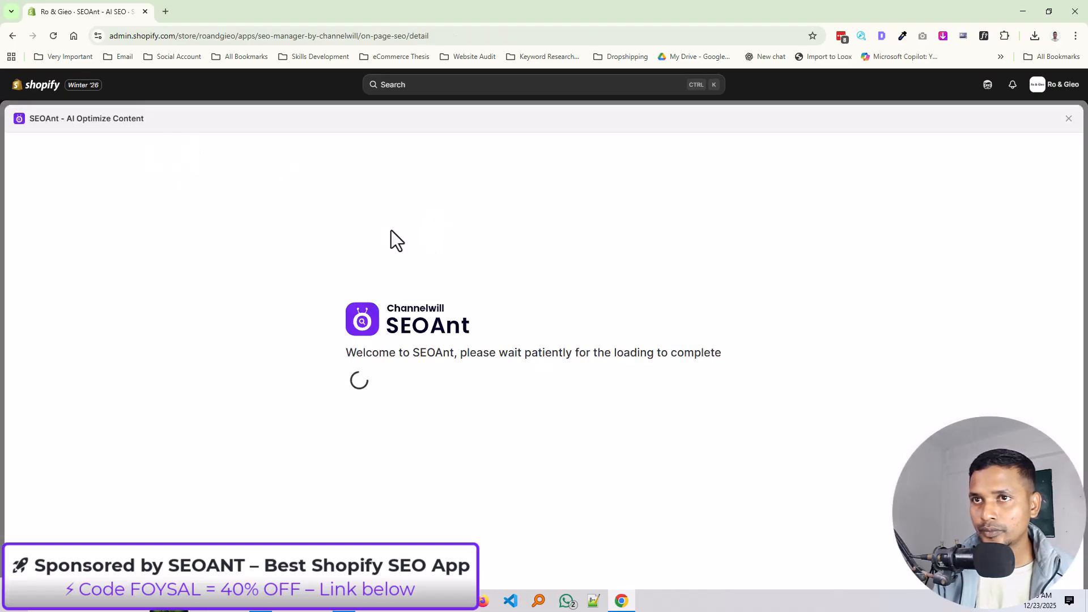
pyautogui.click(1068, 121)
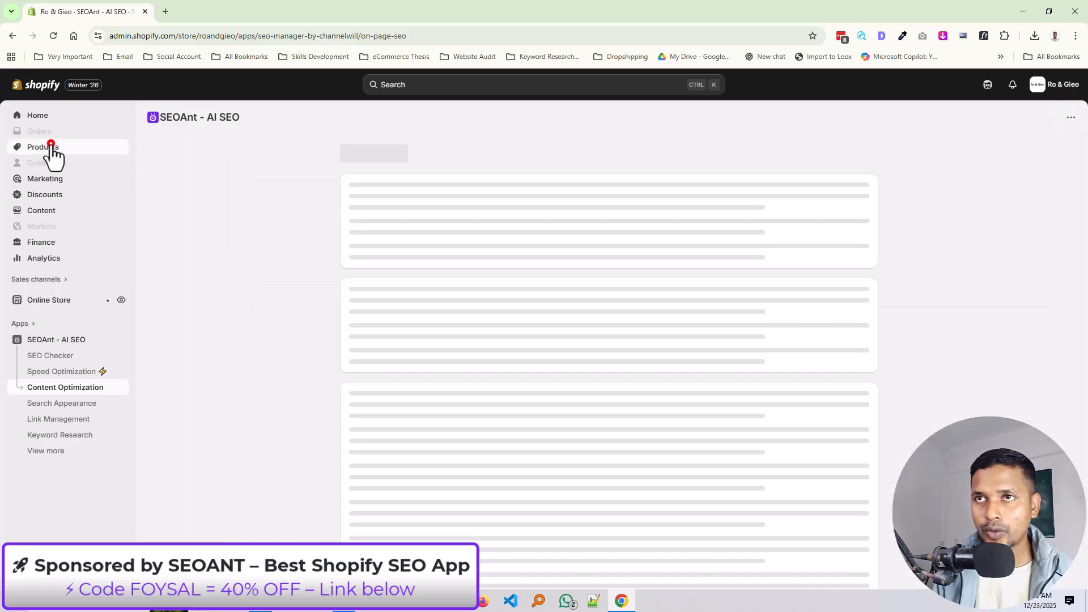
# Search the store's products for "The Maven Multi-Gem Bracelet" in a new tab and view its storefront page, closing the product list
pyautogui.middleClick(56, 148)
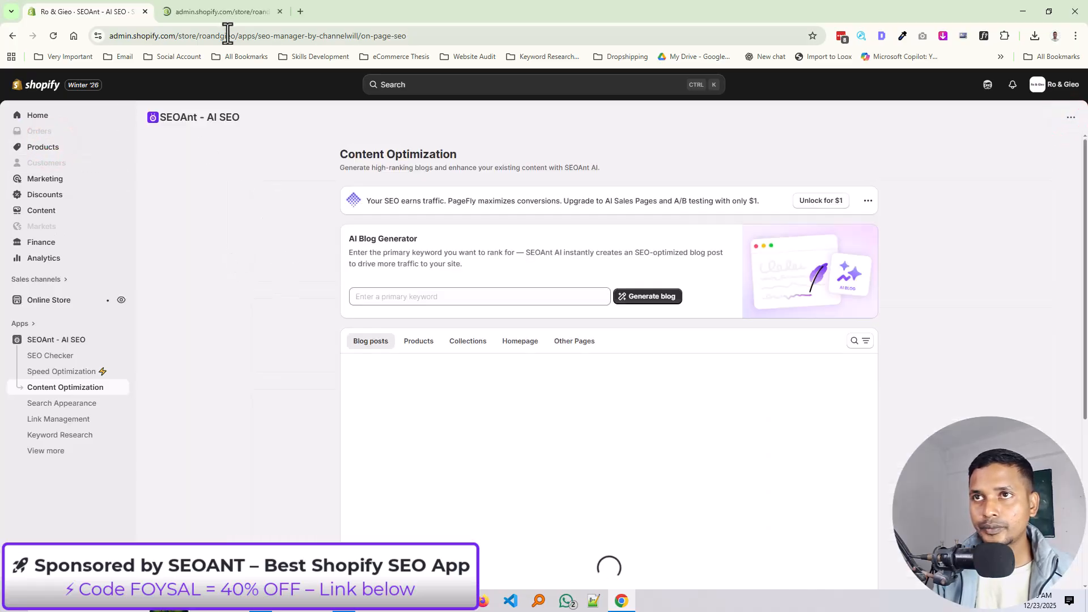
pyautogui.click(222, 11)
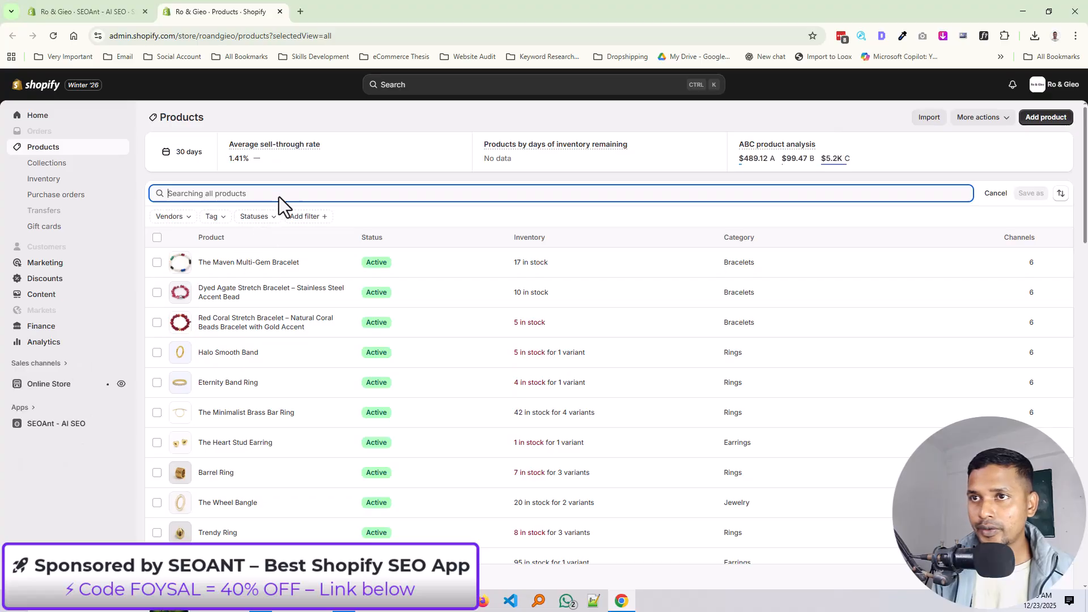
pyautogui.hotkey('ctrl', 'v')
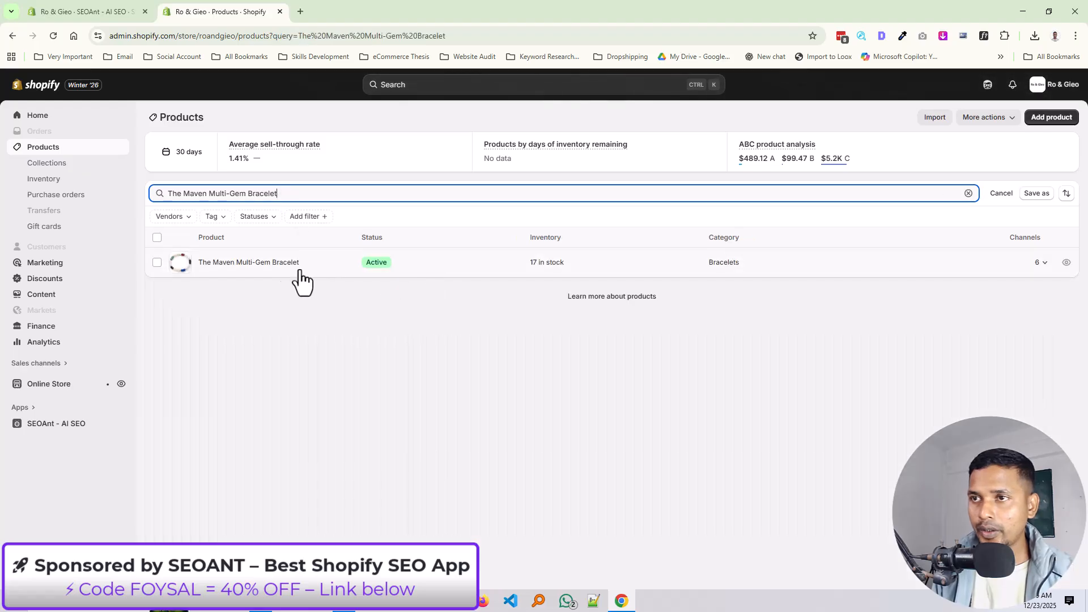
pyautogui.click(1065, 265)
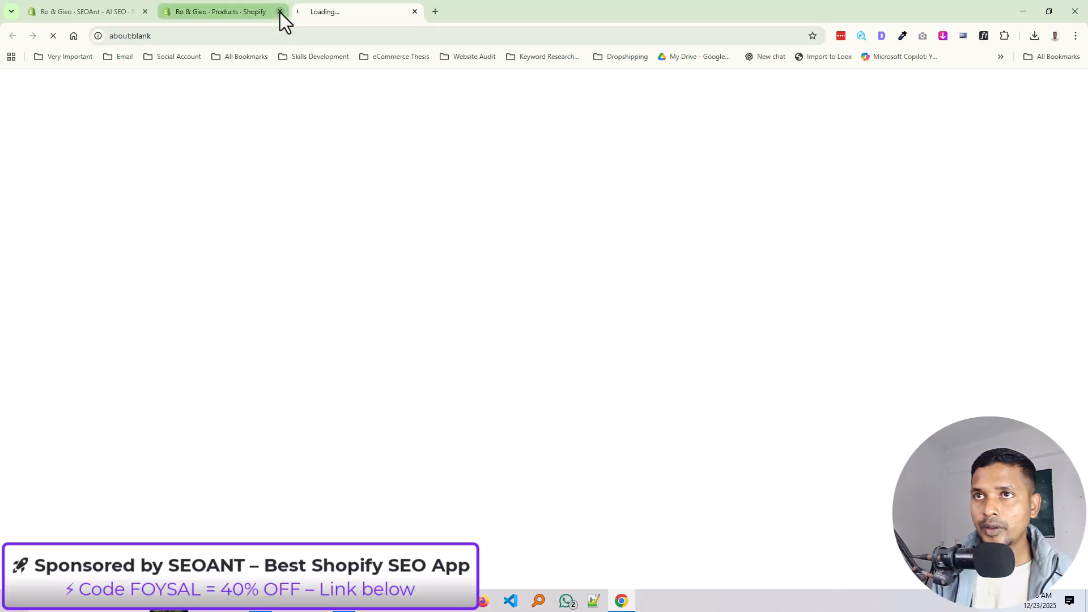
pyautogui.click(280, 11)
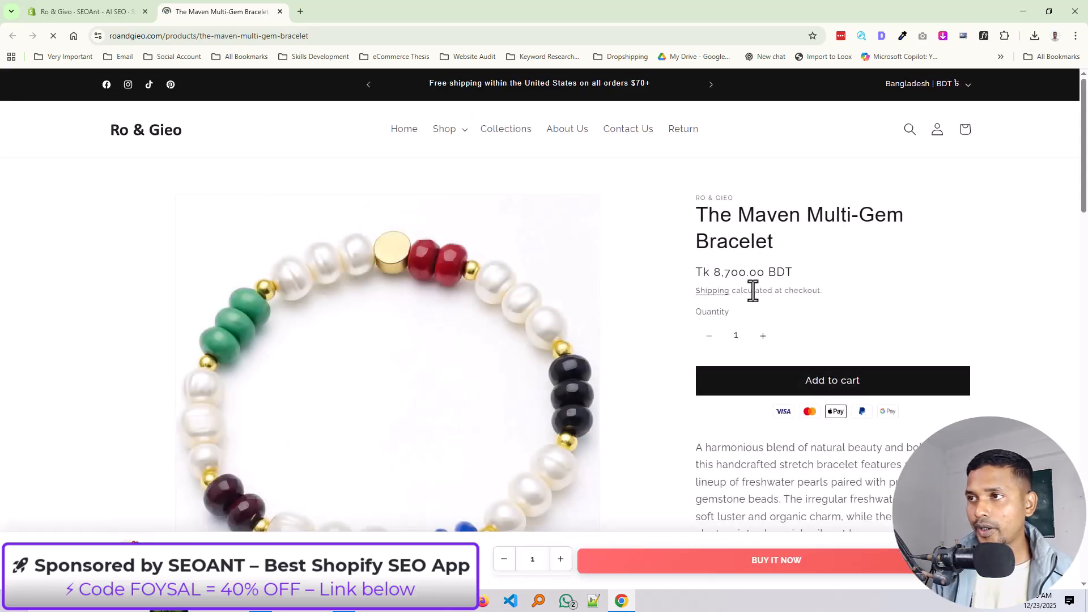
# Return to the SEO Checker and open the product pages needing Page SEO score improvement for fixing
pyautogui.click(87, 10)
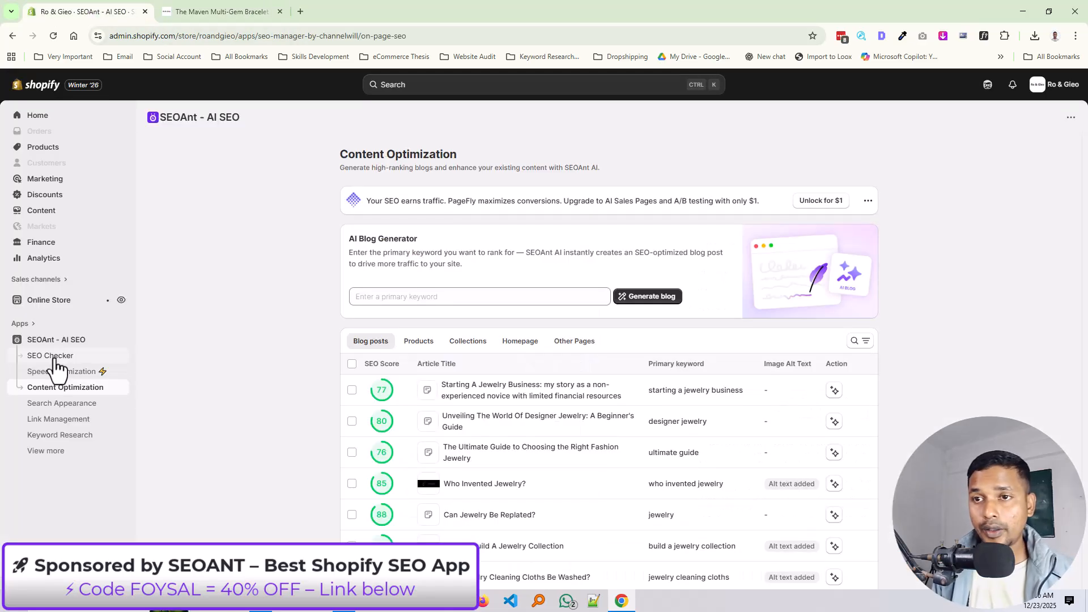
pyautogui.click(56, 358)
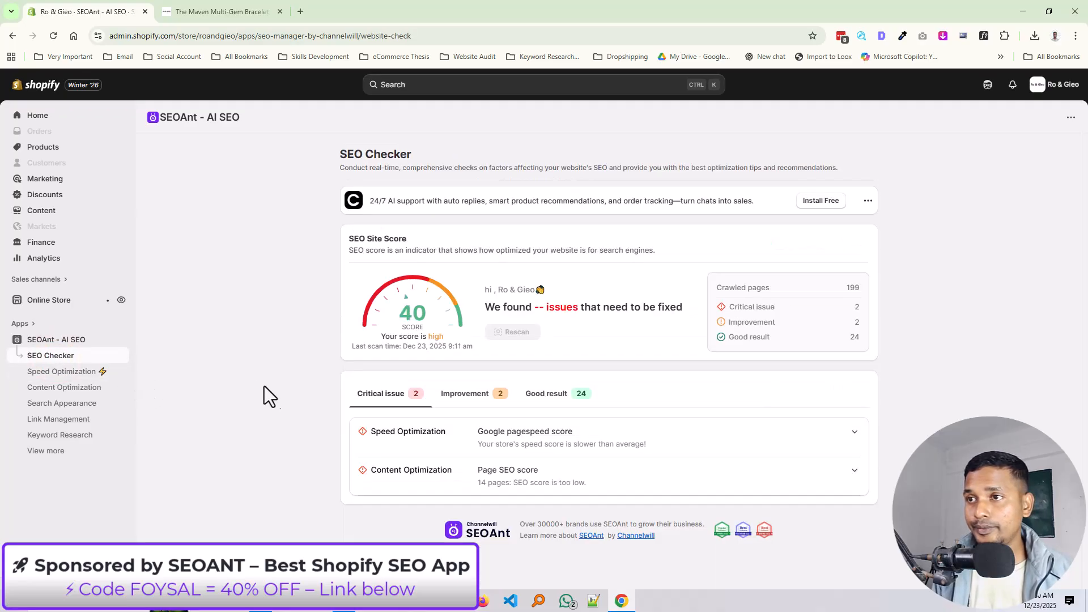
pyautogui.click(466, 393)
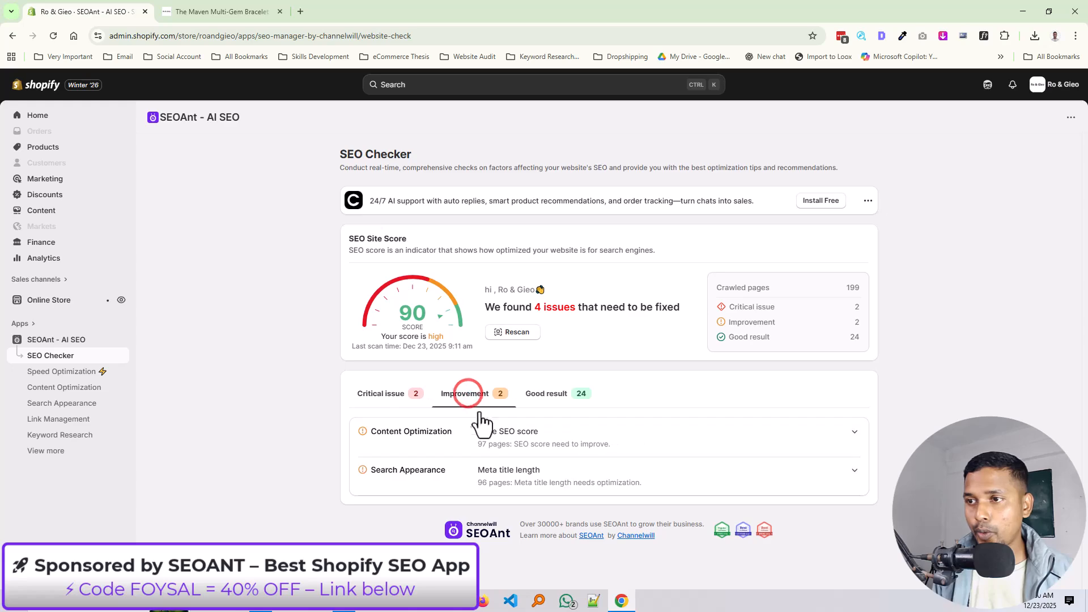
pyautogui.click(532, 433)
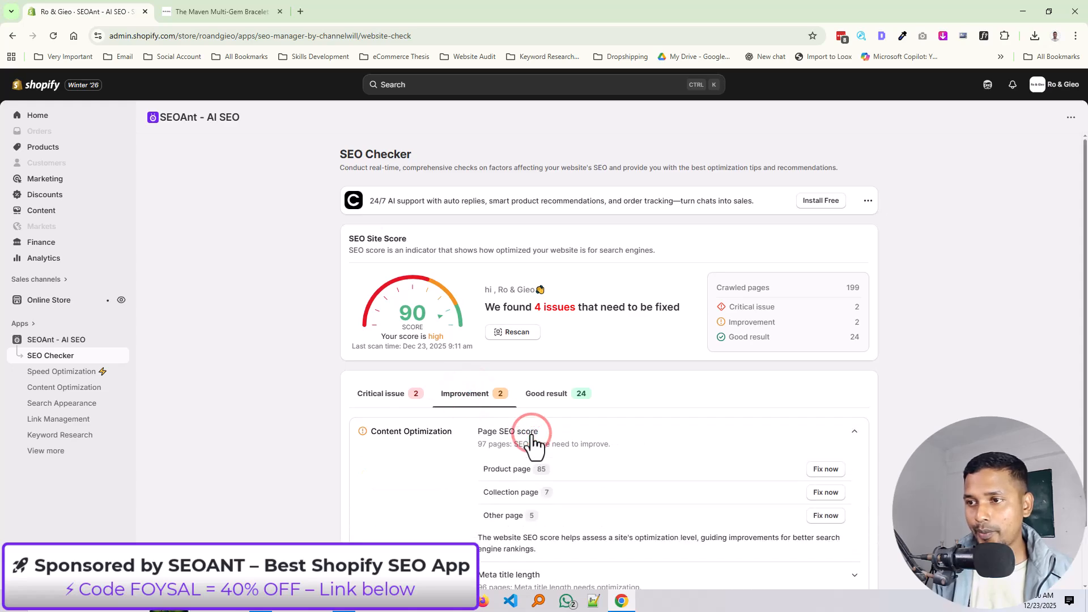
pyautogui.scroll(-1, 535, 433)
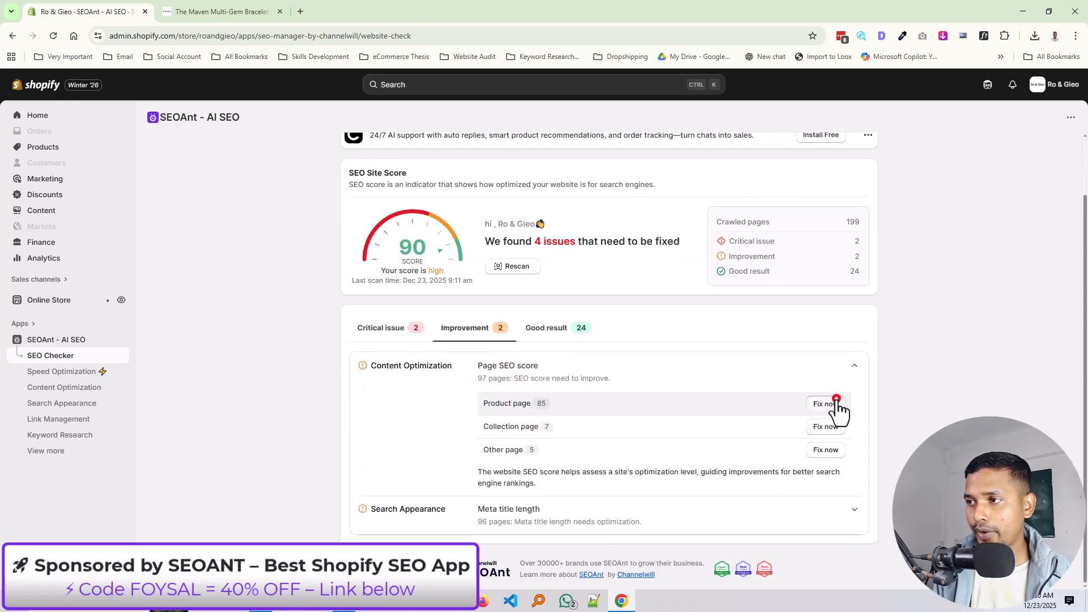
pyautogui.click(836, 403)
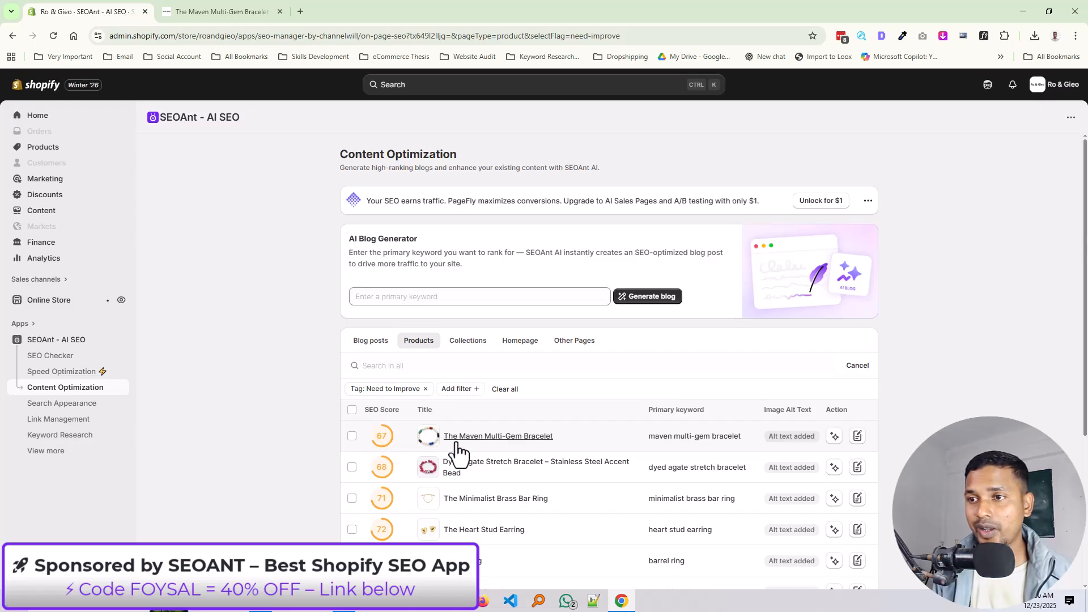
# Close the blog generator and open The Maven Multi-Gem Bracelet from the products list in the AI content optimizer
pyautogui.click(858, 436)
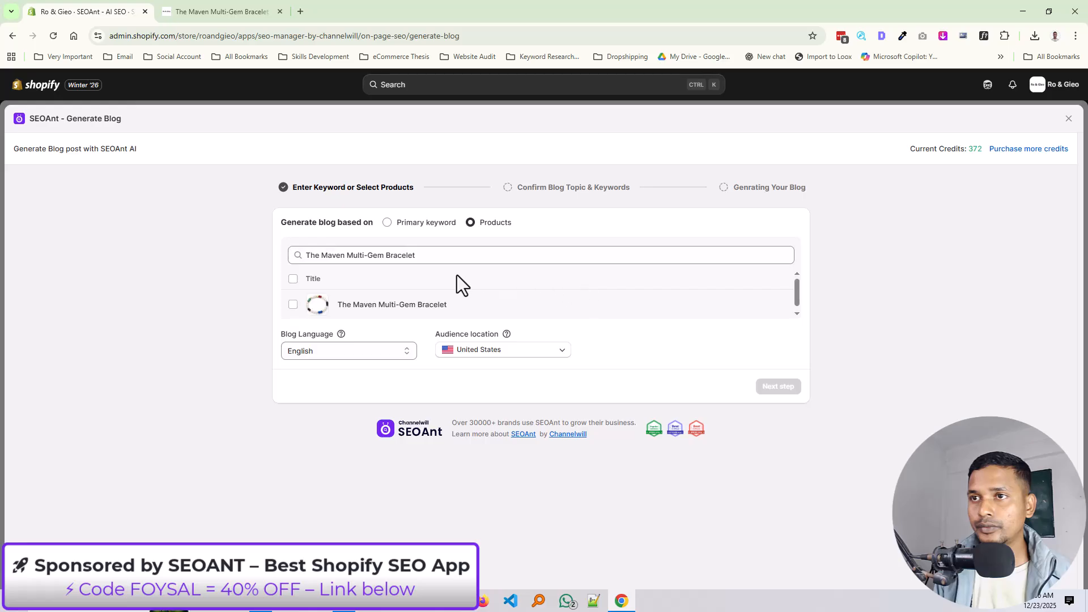
pyautogui.click(1068, 118)
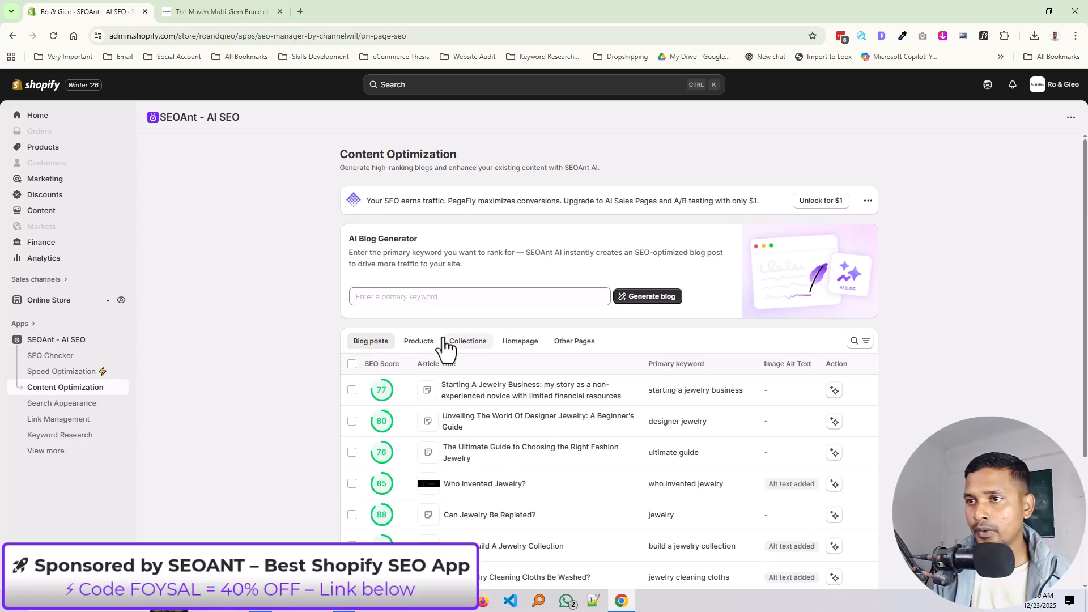
pyautogui.click(421, 342)
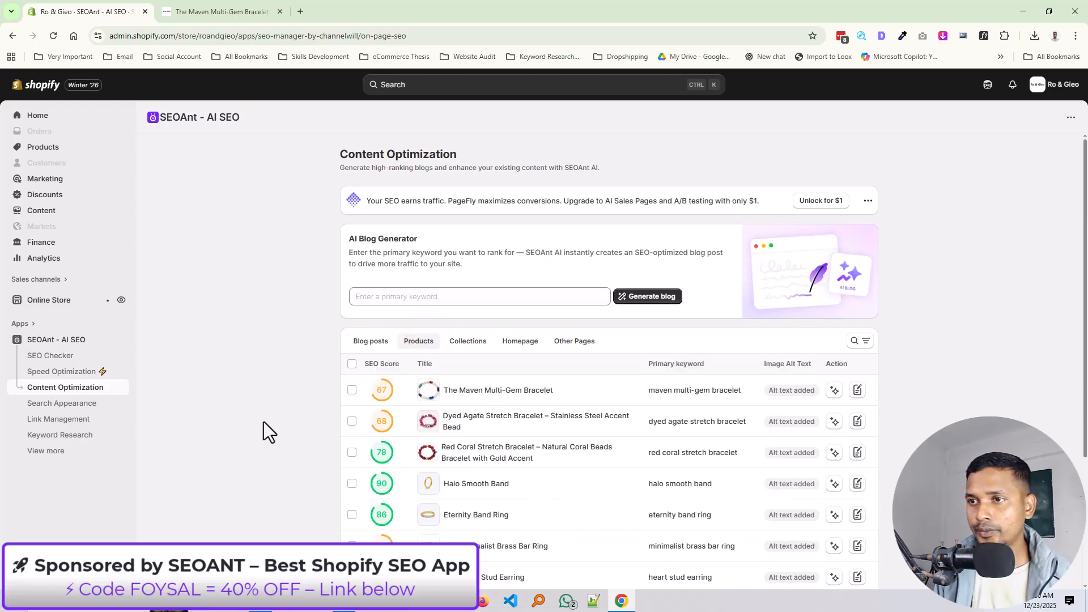
pyautogui.click(481, 392)
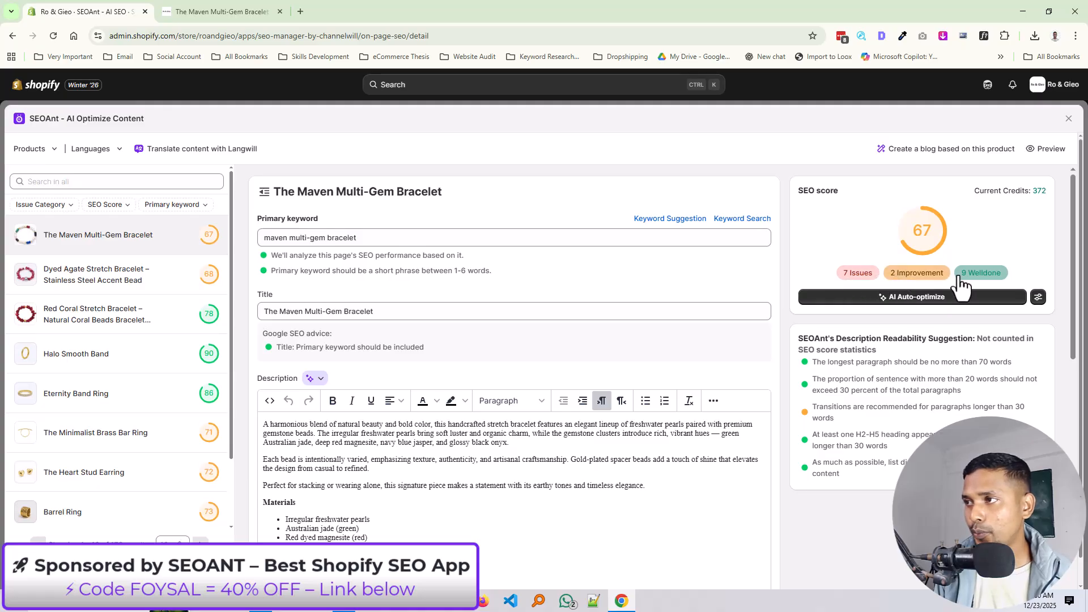
# Auto-optimize The Maven Multi-Gem Bracelet's content with AI, accept all suggestions, and review the filled fields
pyautogui.click(917, 300)
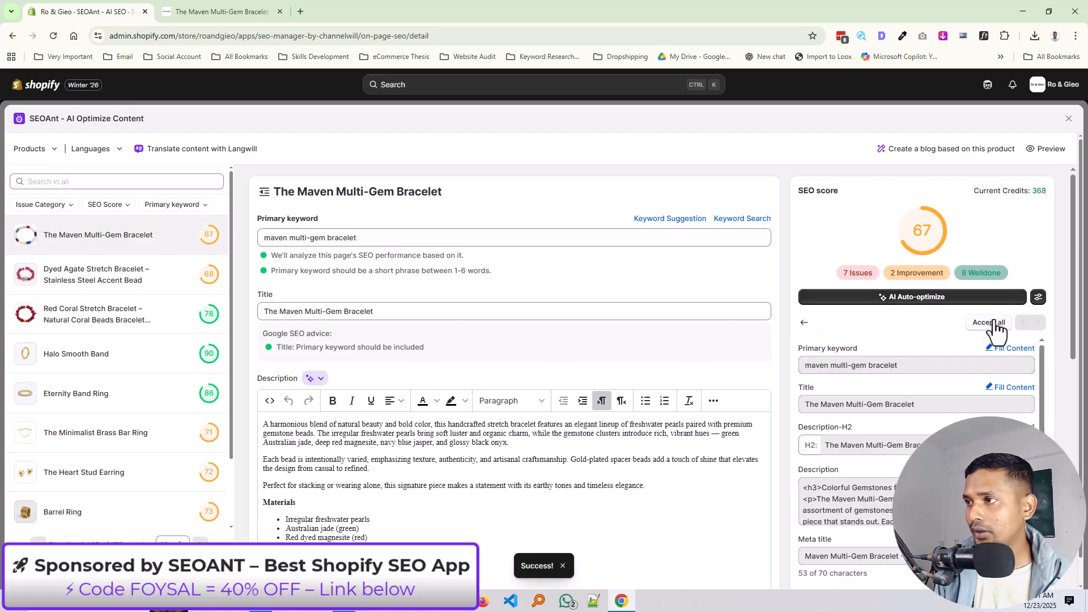
pyautogui.click(996, 324)
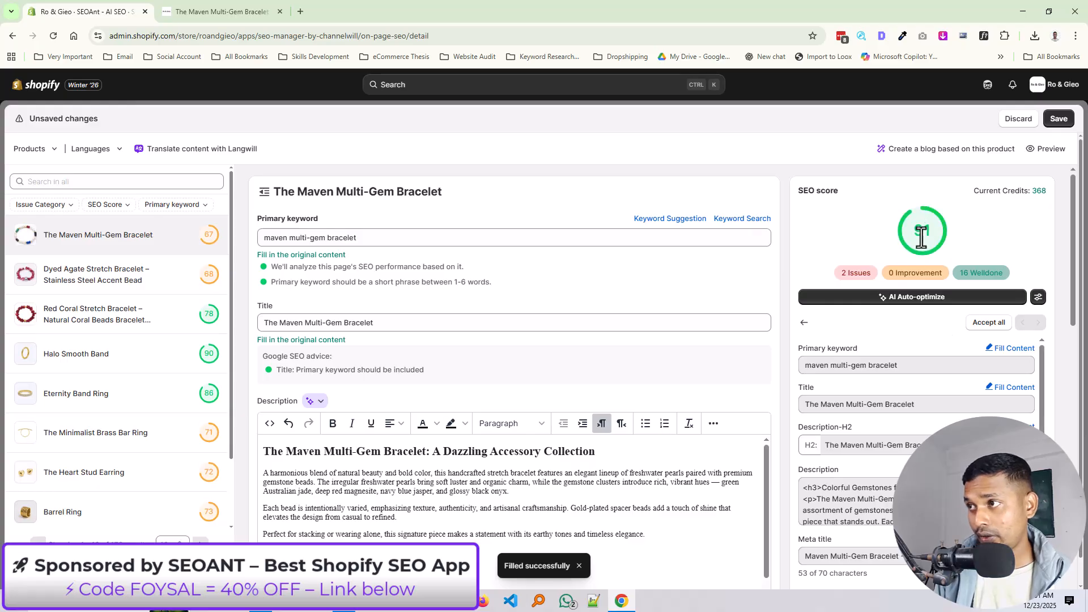
pyautogui.scroll(-1, 515, 347)
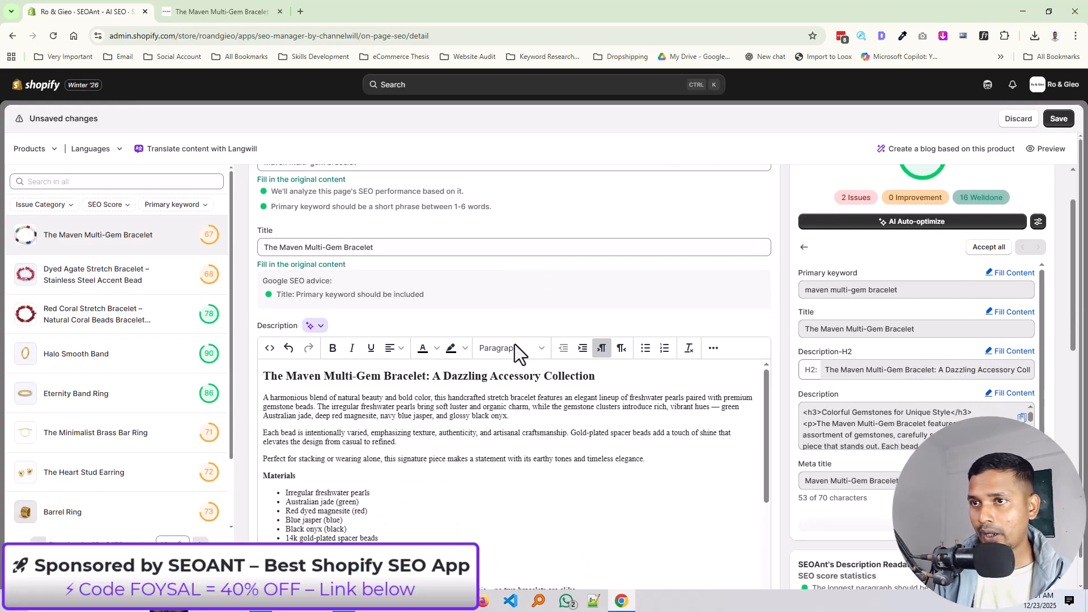
pyautogui.scroll(-10, 514, 345)
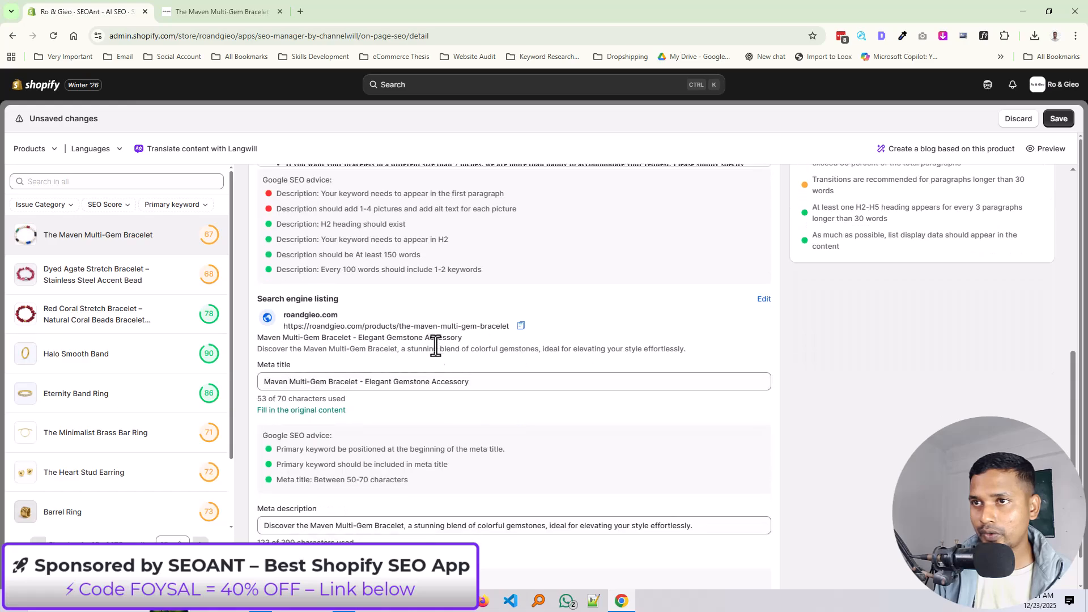
pyautogui.scroll(10, 438, 347)
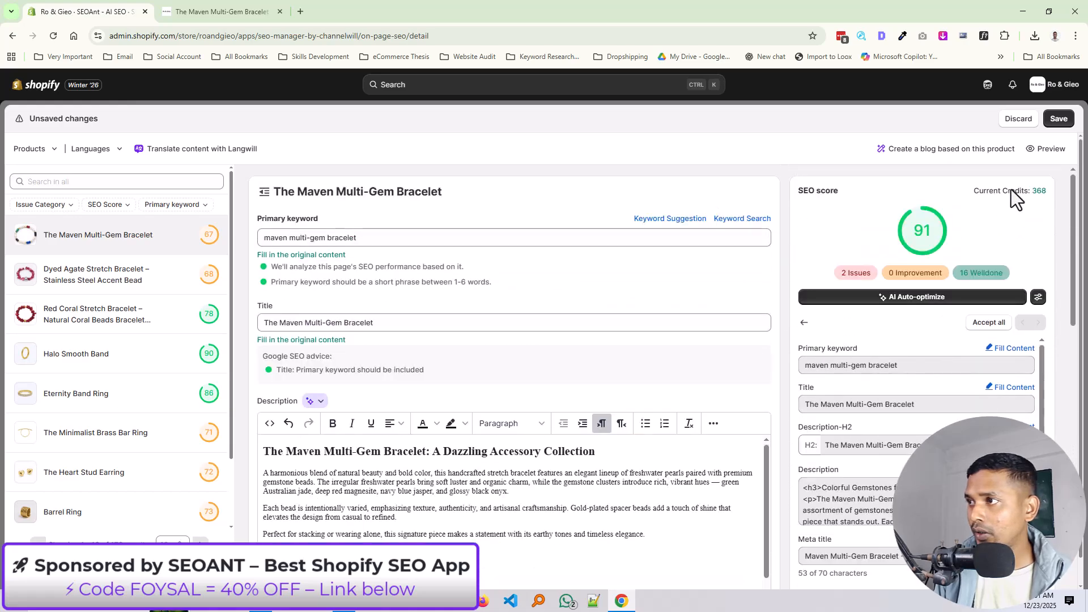
# Review the filled-in product description and the Google SEO advice for it
pyautogui.scroll(-6, 358, 369)
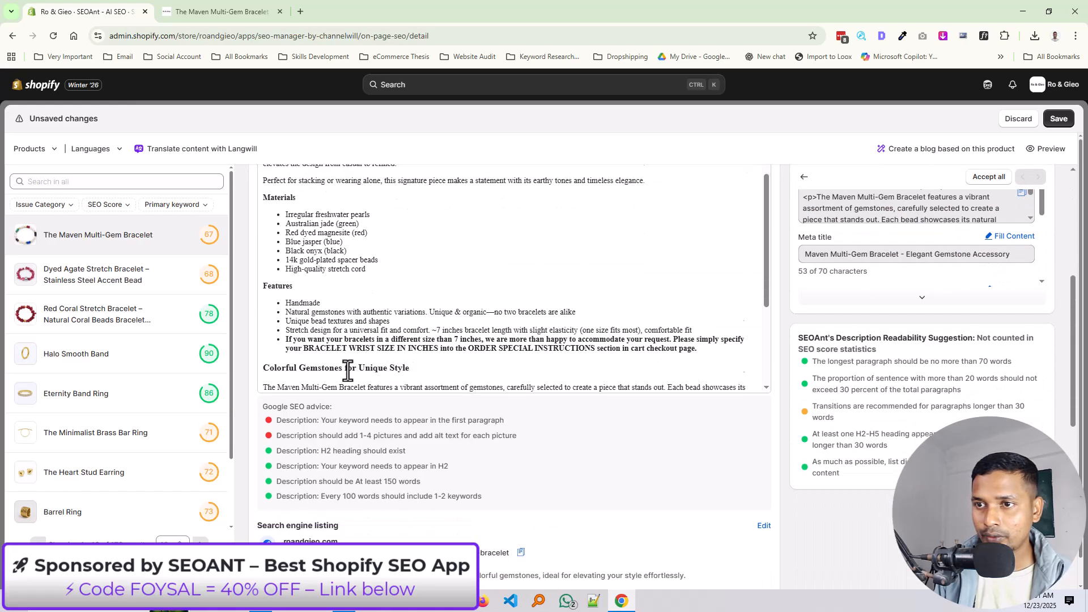
pyautogui.scroll(-2, 348, 371)
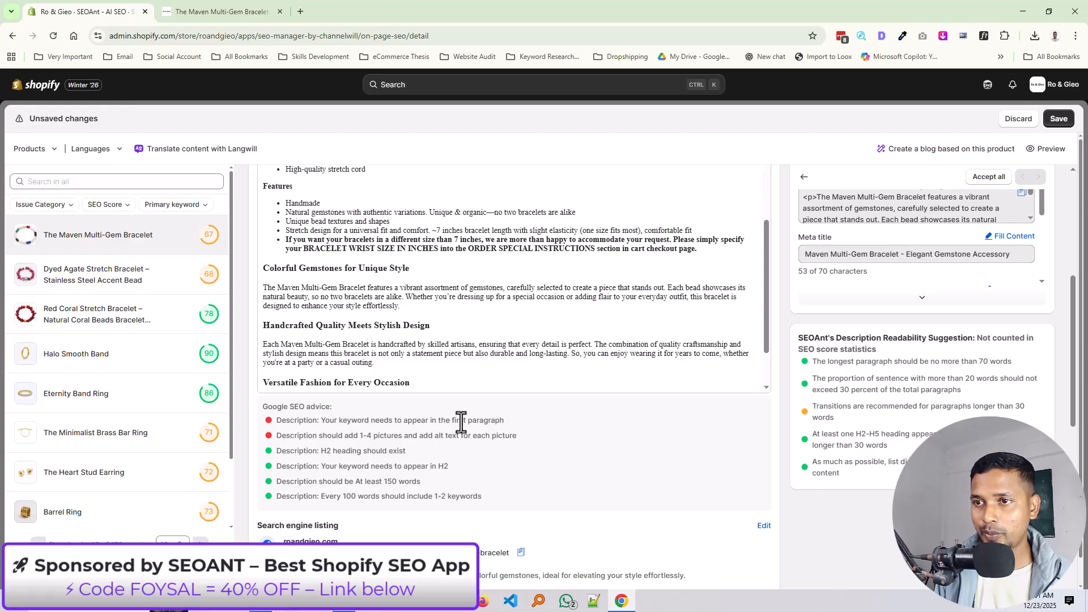
pyautogui.scroll(-1, 398, 336)
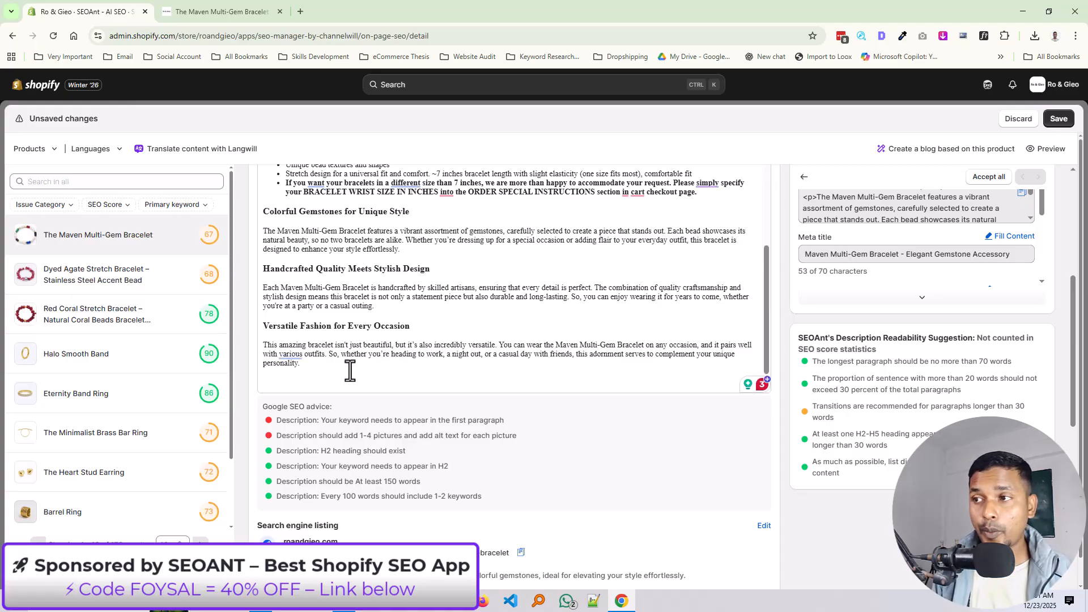
pyautogui.scroll(5, 840, 406)
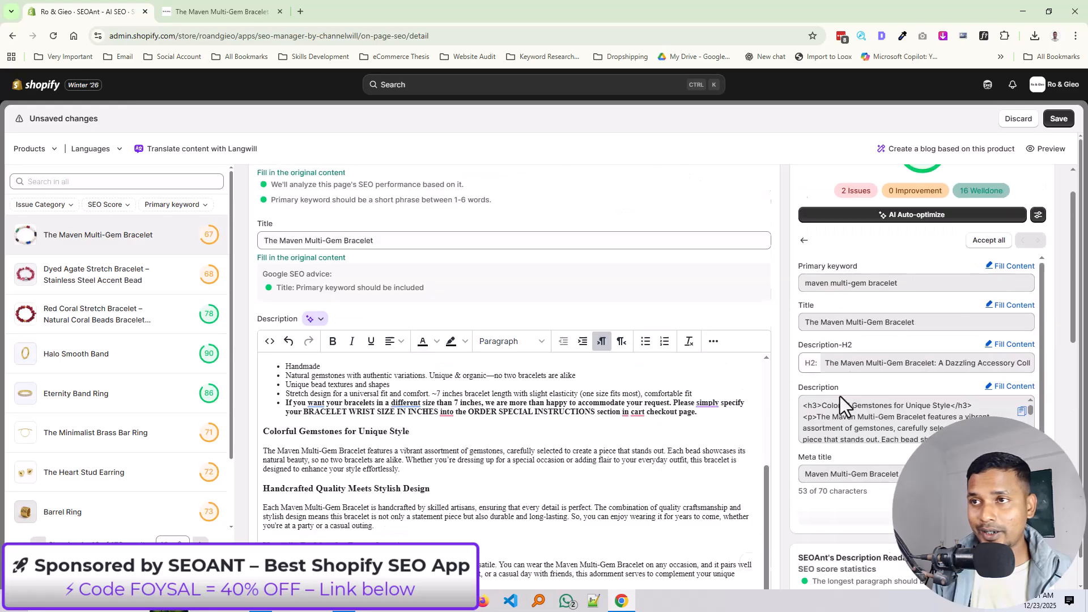
# Copy the product name from the storefront page and save the bracelet image as The Maven Multi-Gem Bracelet.png
pyautogui.click(224, 12)
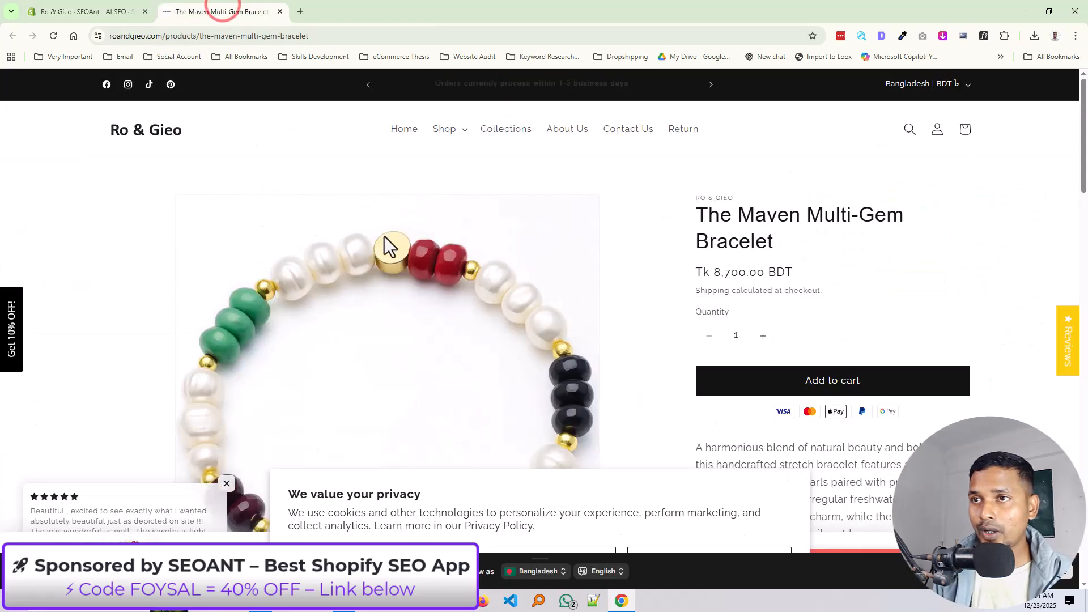
pyautogui.moveTo(736, 231); pyautogui.dragTo(782, 248)
pyautogui.hotkey('ctrl', 'c')
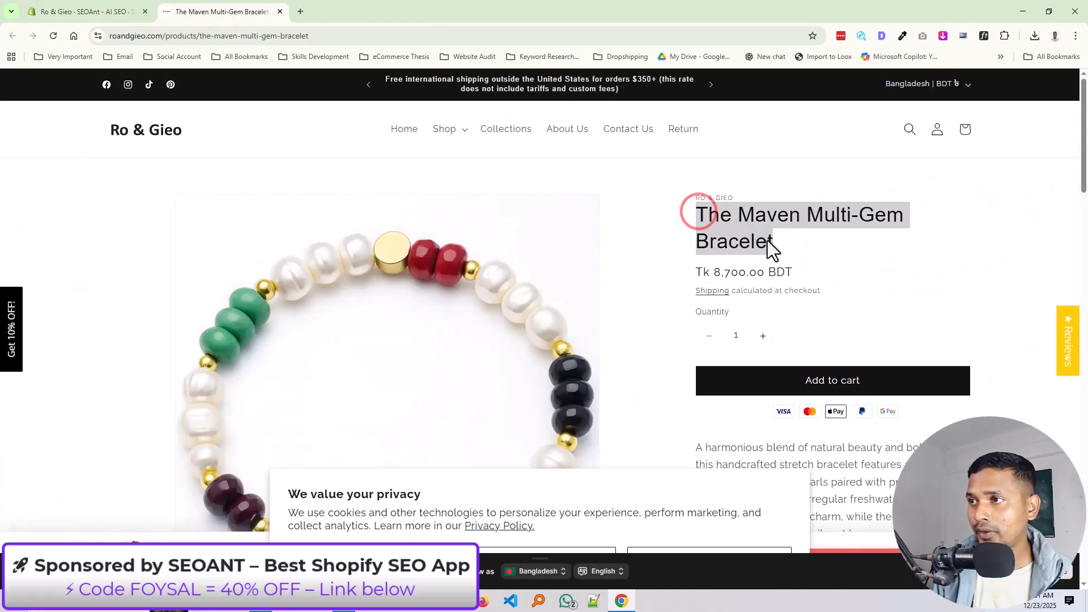
pyautogui.rightClick(766, 253)
pyautogui.click(772, 258)
pyautogui.rightClick(500, 276)
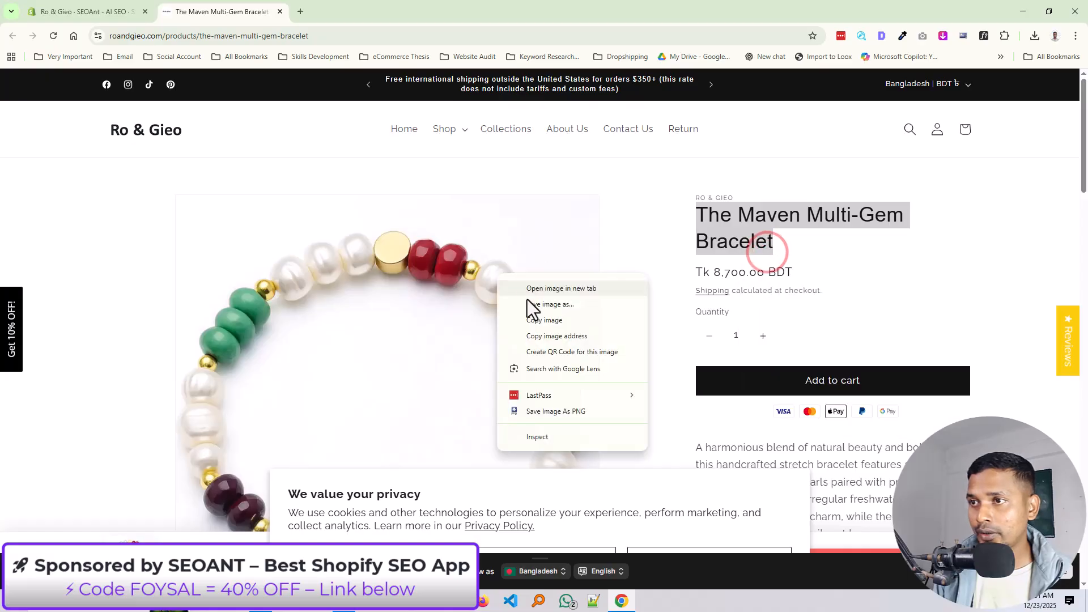
pyautogui.click(564, 306)
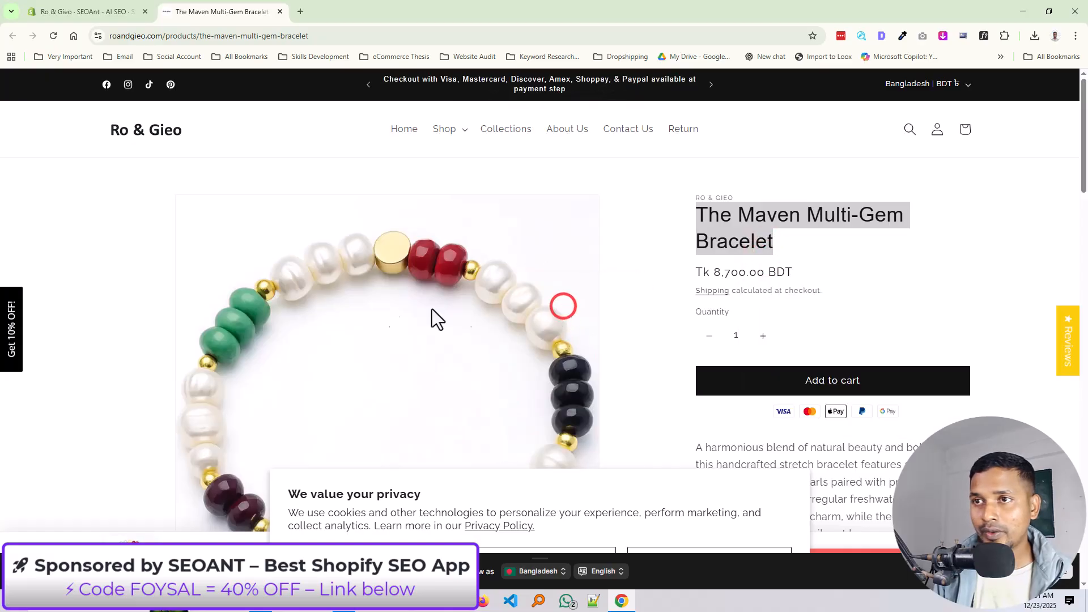
pyautogui.hotkey('ctrl', 'v')
pyautogui.click(648, 346)
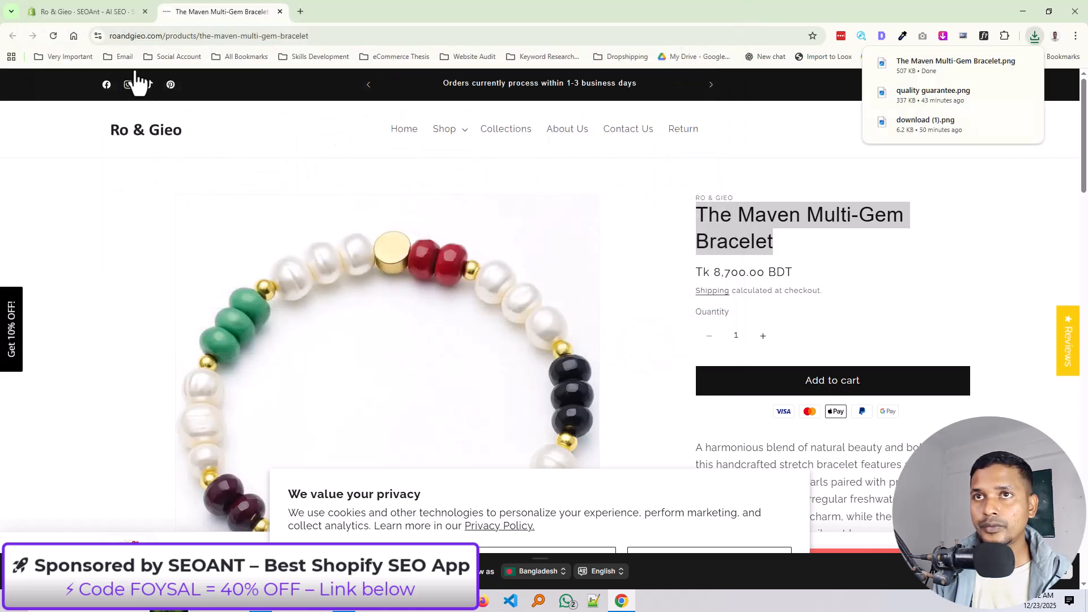
# Return to the SEOAnt editor and upload The Maven Multi-Gem Bracelet.png from the desktop for the end of the product description
pyautogui.click(114, 12)
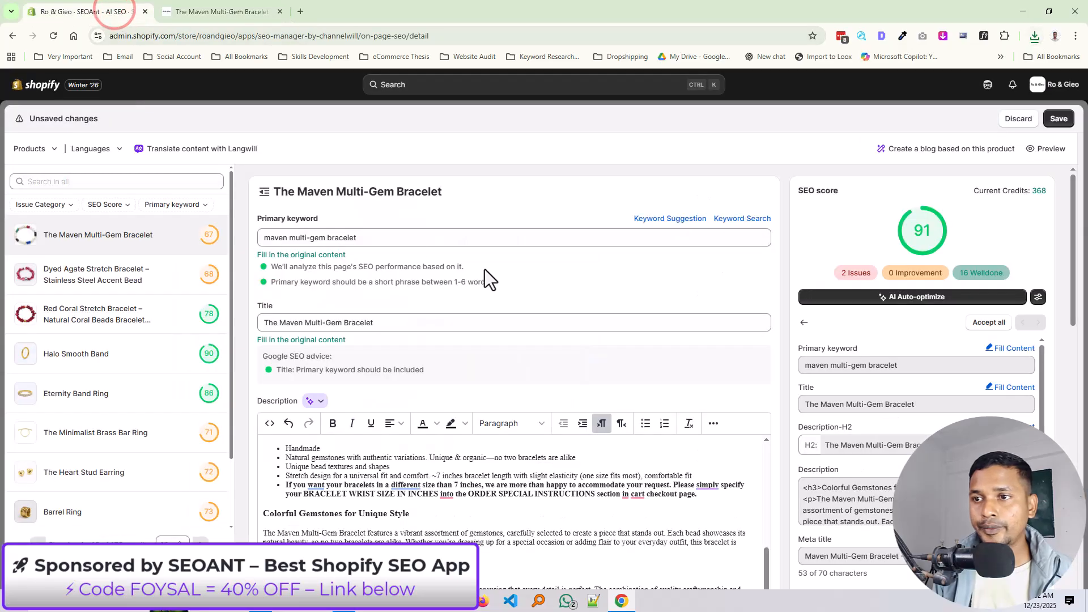
pyautogui.scroll(-2, 893, 352)
pyautogui.scroll(-10, 563, 440)
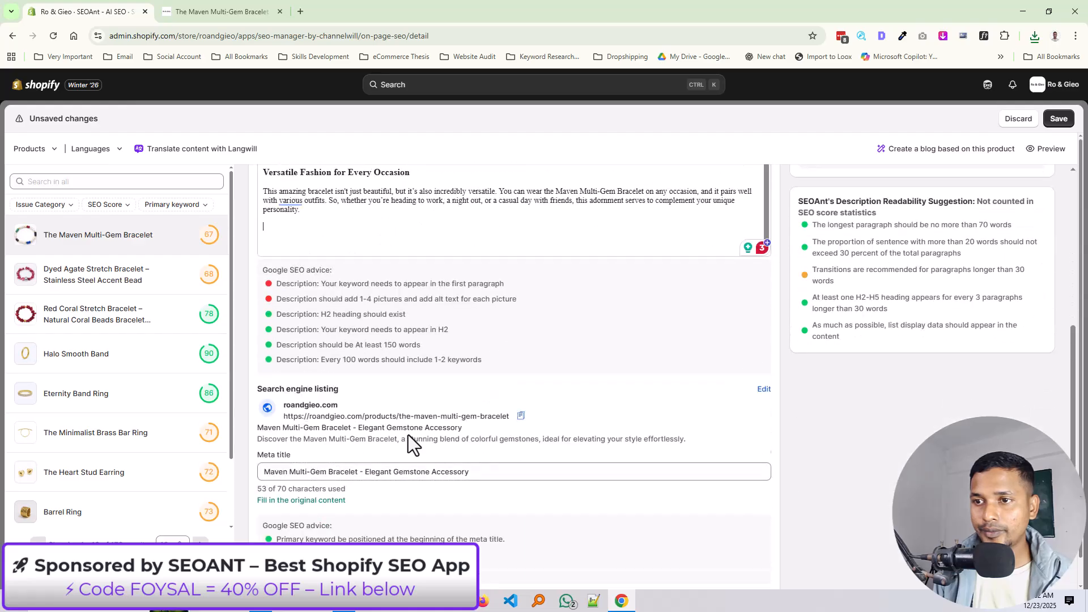
pyautogui.scroll(3, 810, 277)
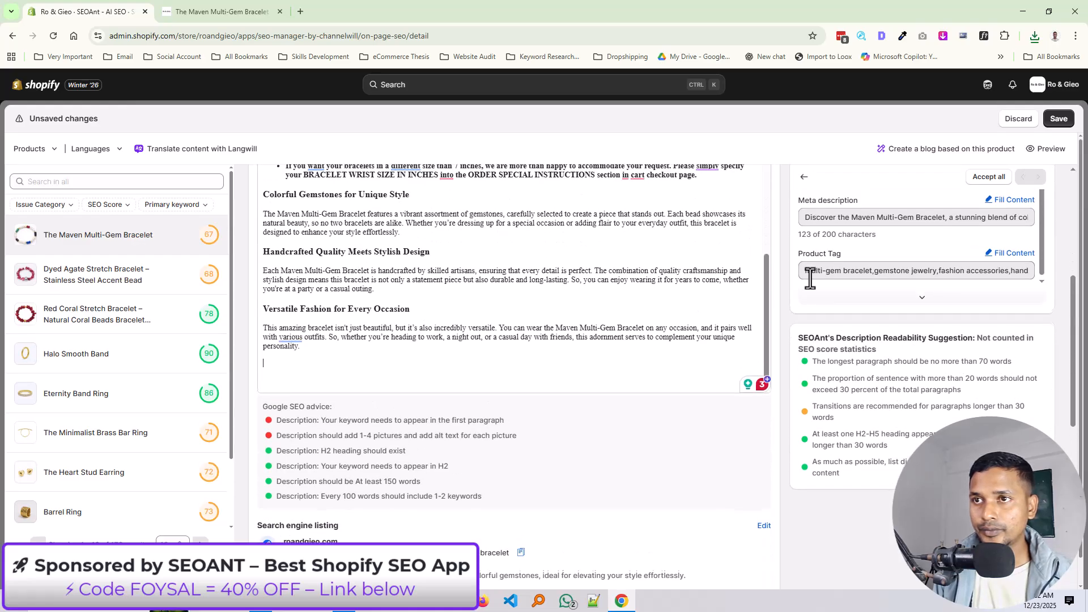
pyautogui.scroll(1, 811, 278)
pyautogui.scroll(3, 745, 289)
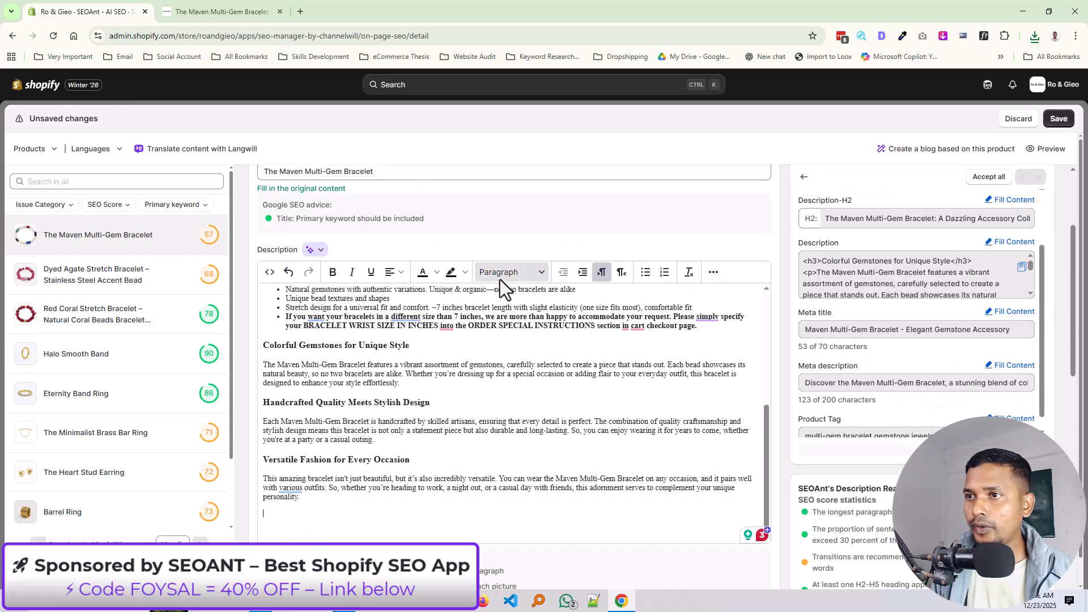
pyautogui.click(714, 272)
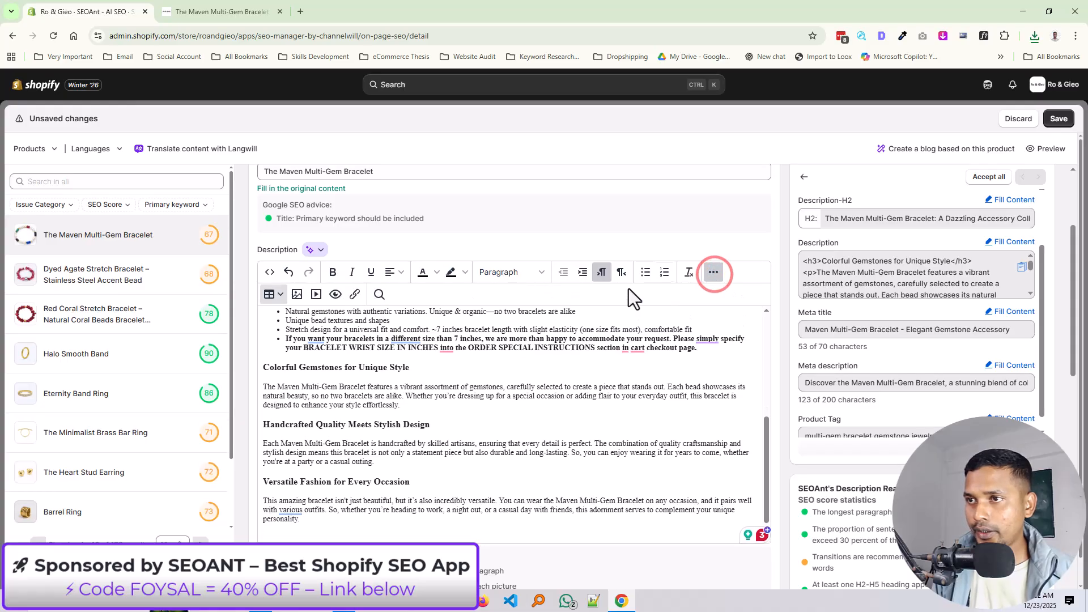
pyautogui.click(297, 294)
pyautogui.click(473, 300)
pyautogui.click(432, 314)
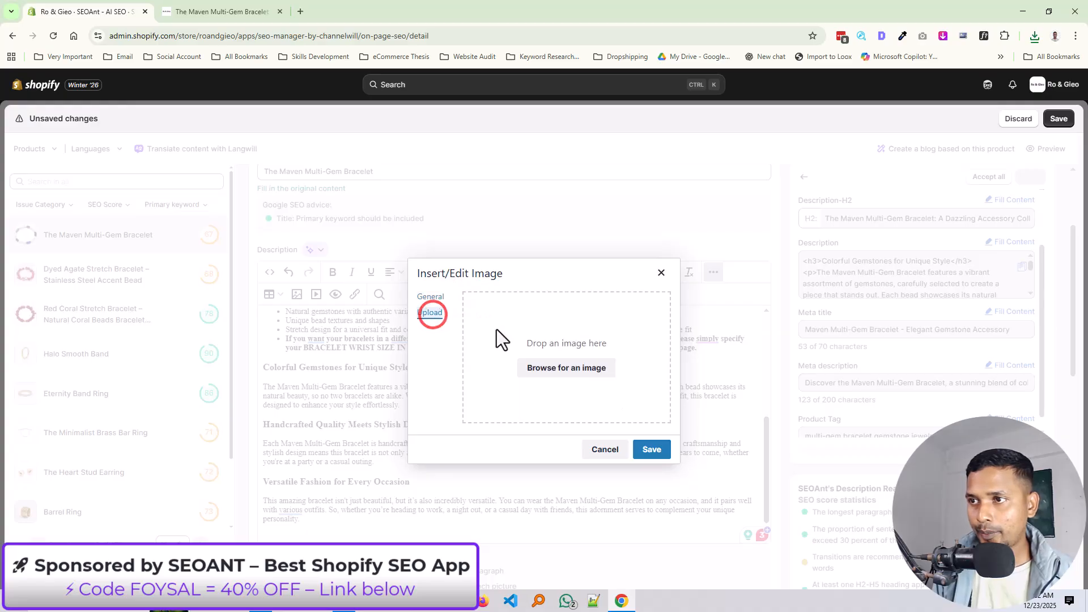
pyautogui.click(556, 377)
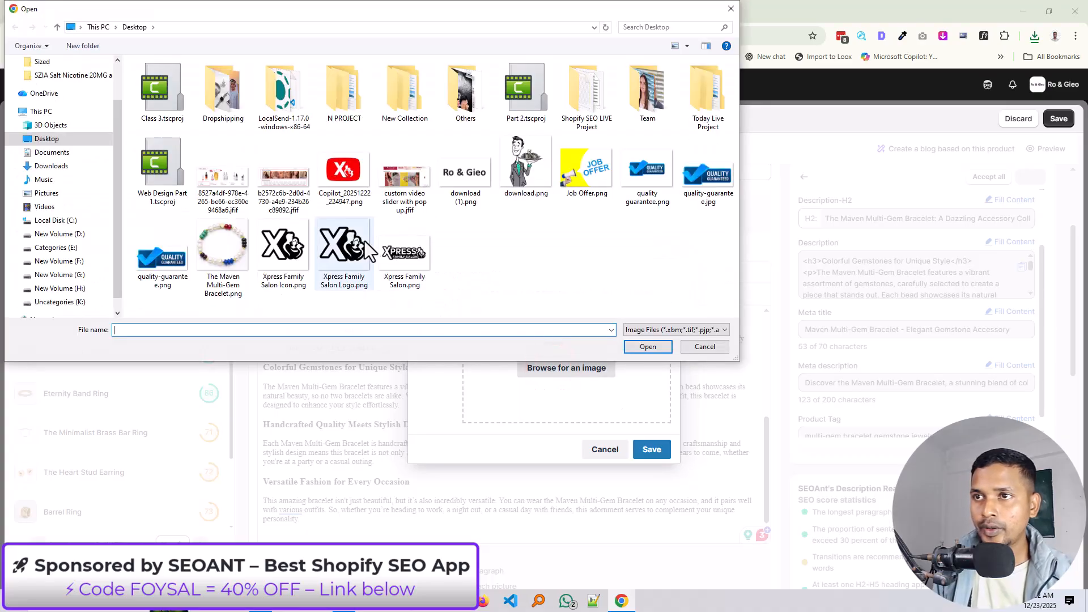
pyautogui.doubleClick(236, 255)
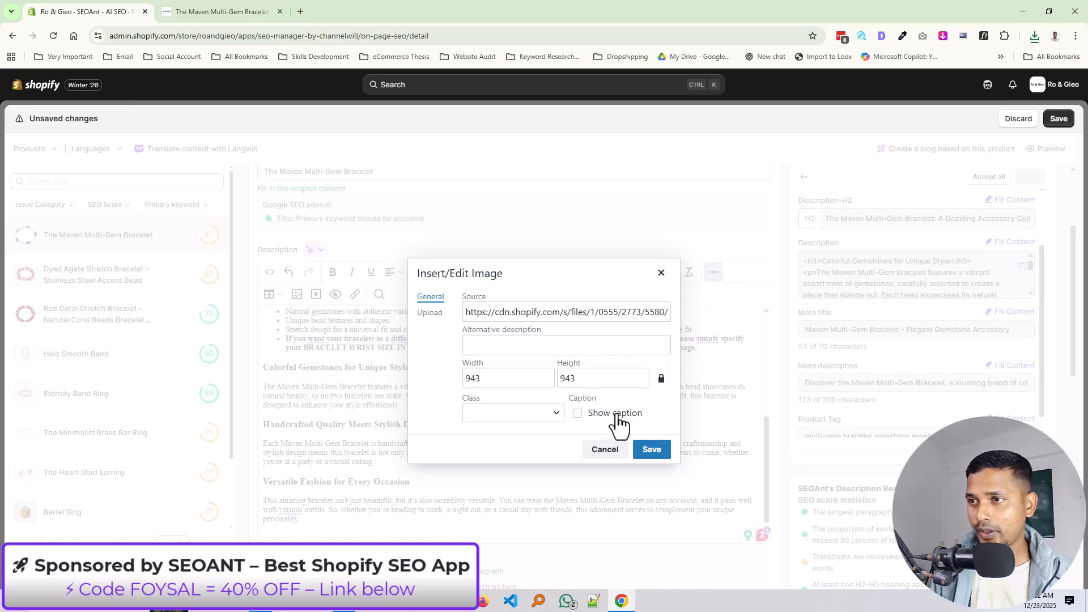
# Set the image's alternative description to "The Maven Multi-Gem Bracelet" and insert the image into the description
pyautogui.click(514, 348)
pyautogui.hotkey('ctrl', 'v')
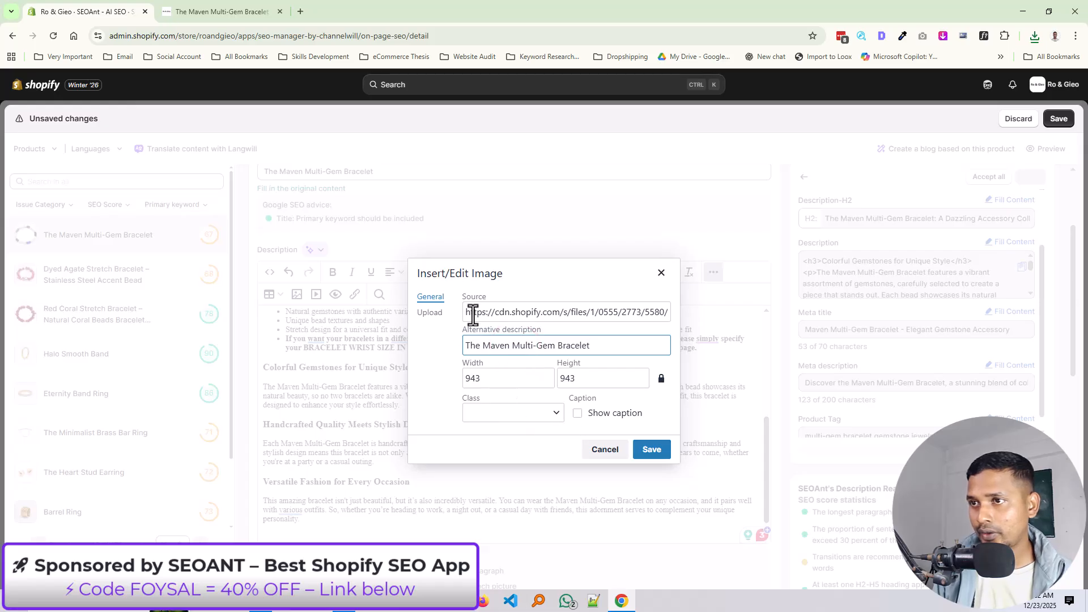
pyautogui.click(650, 451)
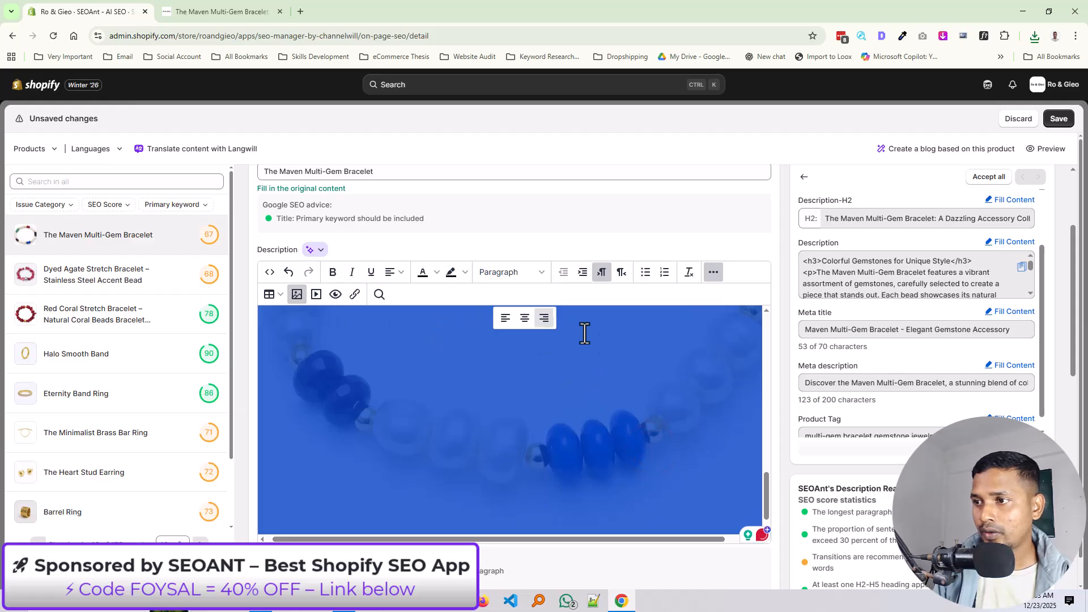
# Check the product's updated SEO score and look through the Google SEO advice for remaining issues
pyautogui.scroll(3, 613, 412)
pyautogui.scroll(8, 486, 357)
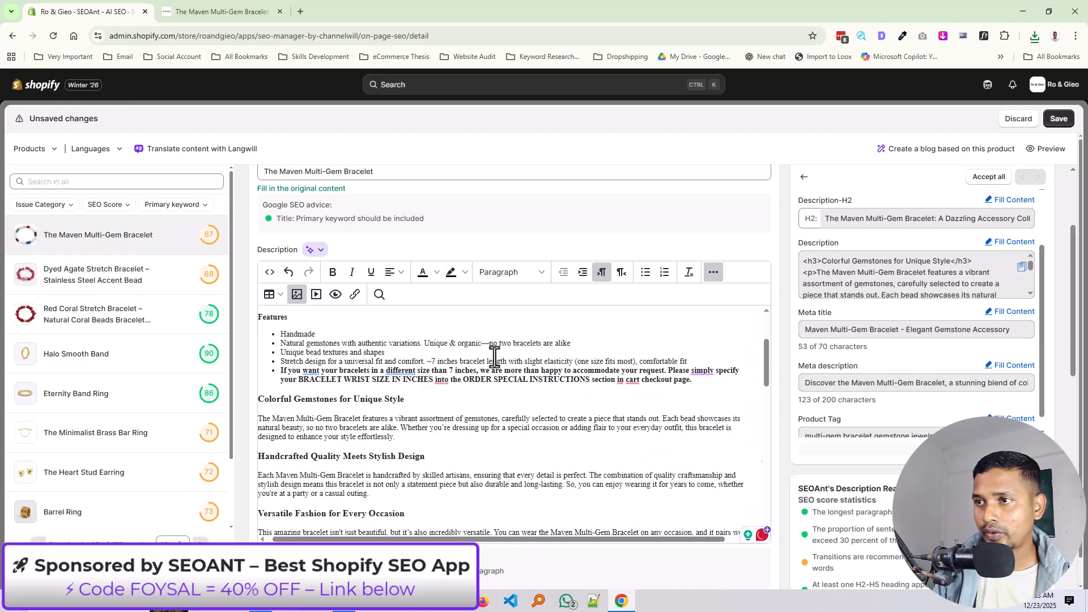
pyautogui.scroll(2, 884, 280)
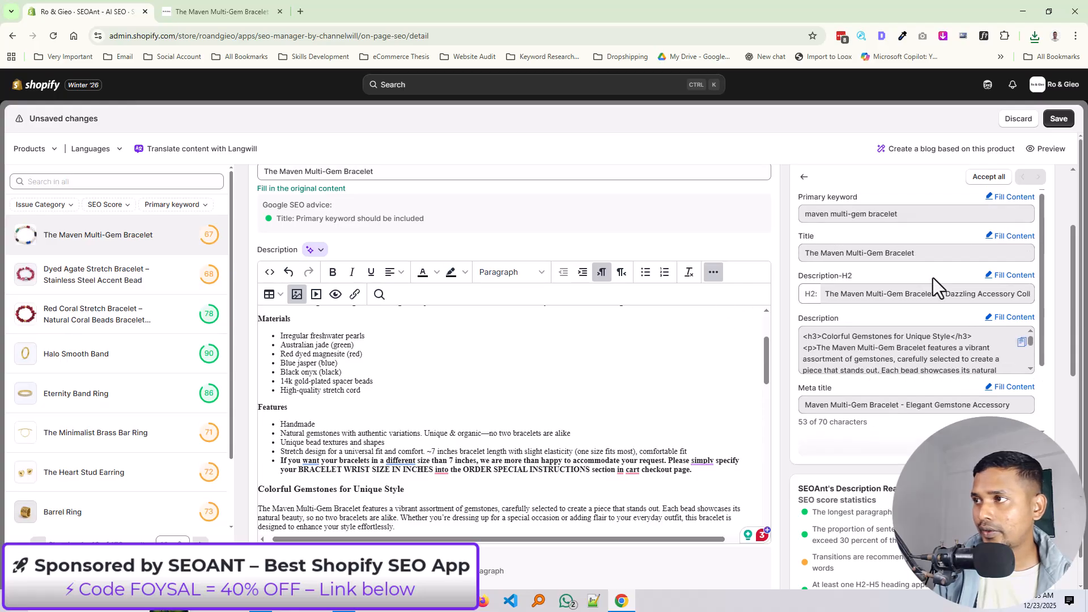
pyautogui.scroll(3, 1018, 262)
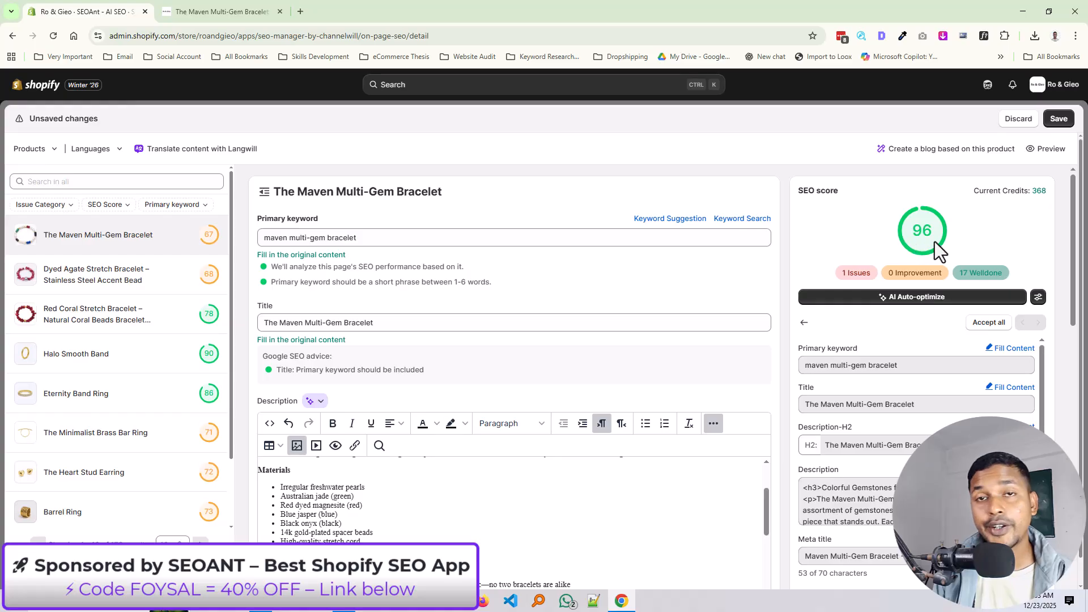
pyautogui.scroll(-10, 760, 389)
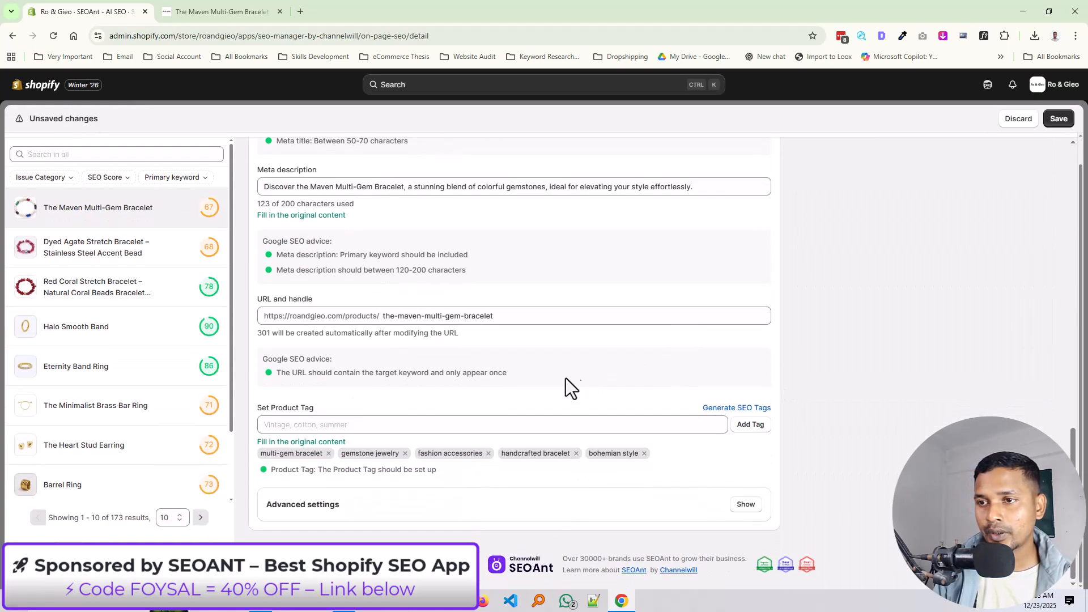
pyautogui.scroll(10, 578, 378)
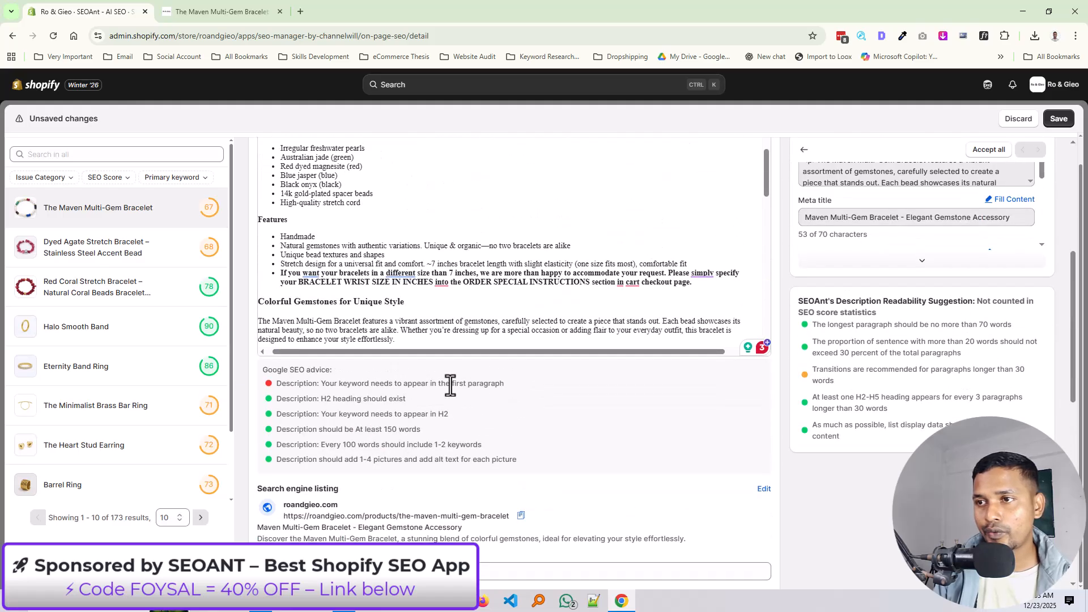
pyautogui.scroll(10, 465, 403)
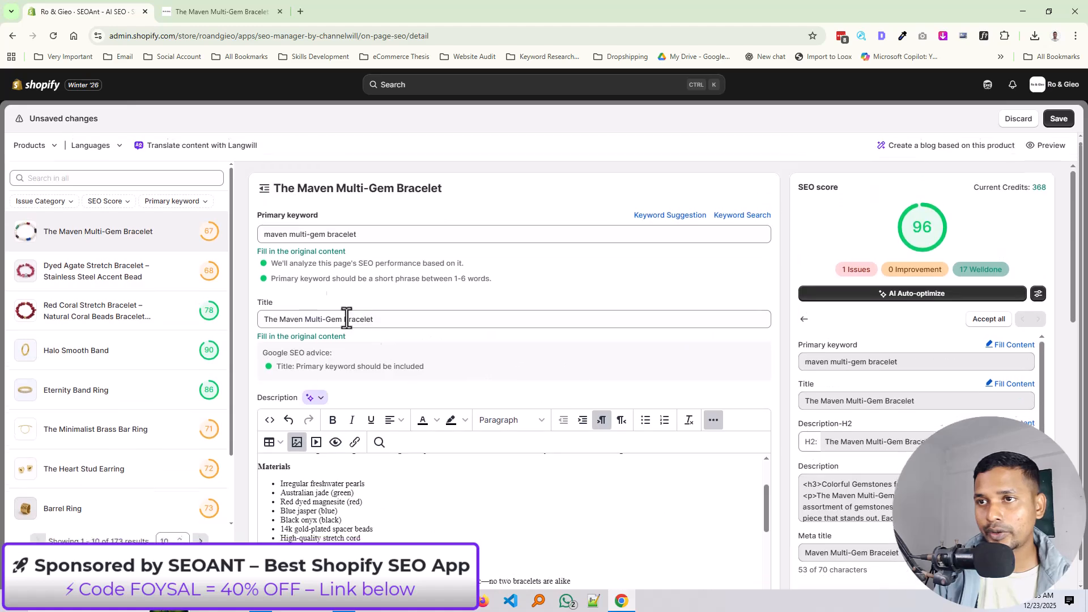
pyautogui.tripleClick(352, 238)
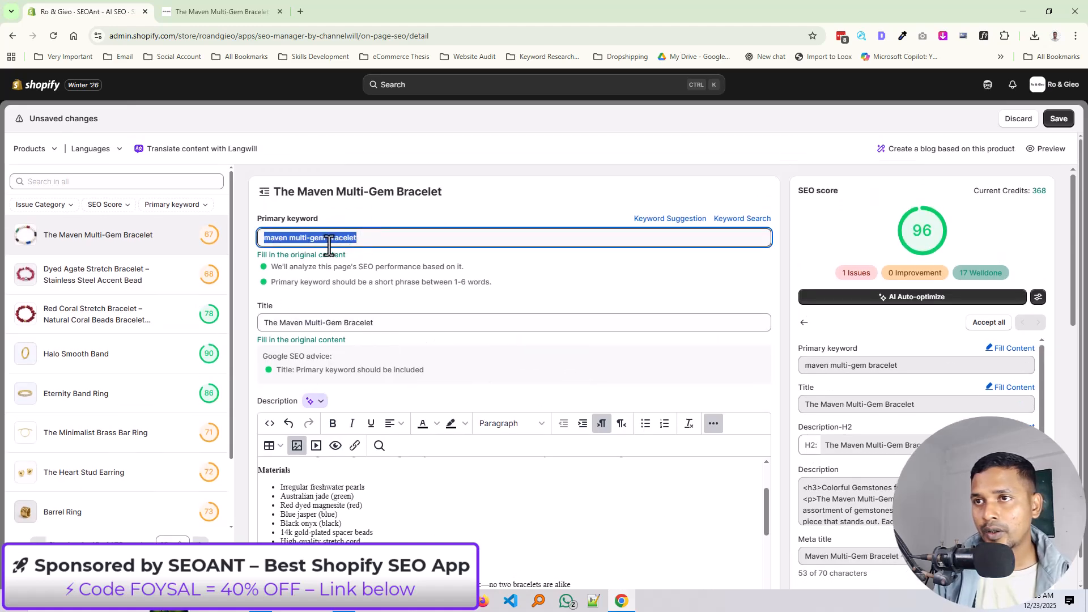
pyautogui.moveTo(444, 192); pyautogui.dragTo(274, 194)
pyautogui.hotkey('ctrl', 'c')
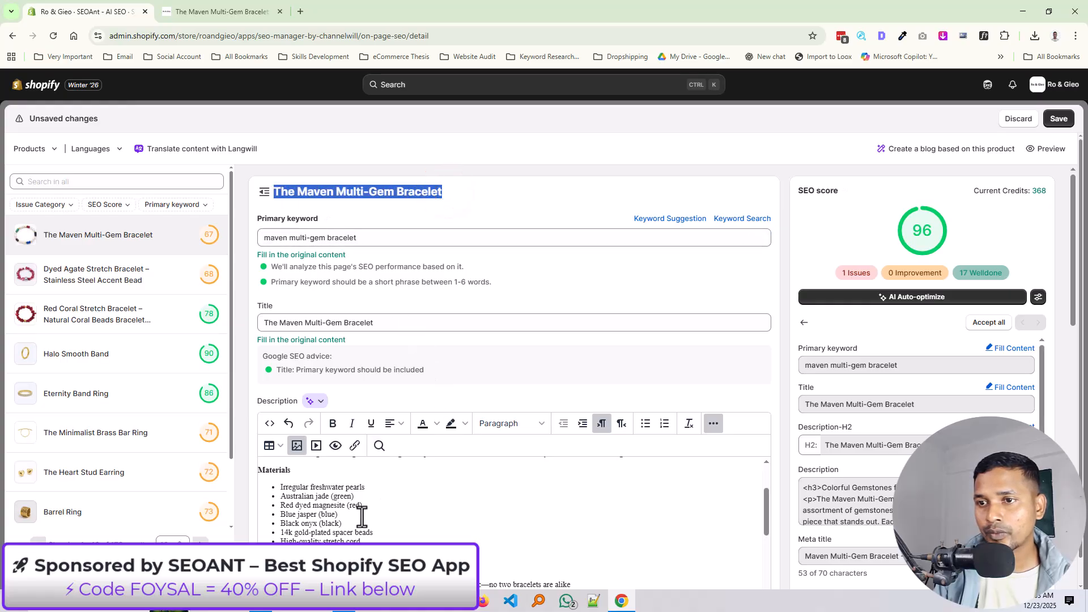
pyautogui.scroll(5, 362, 514)
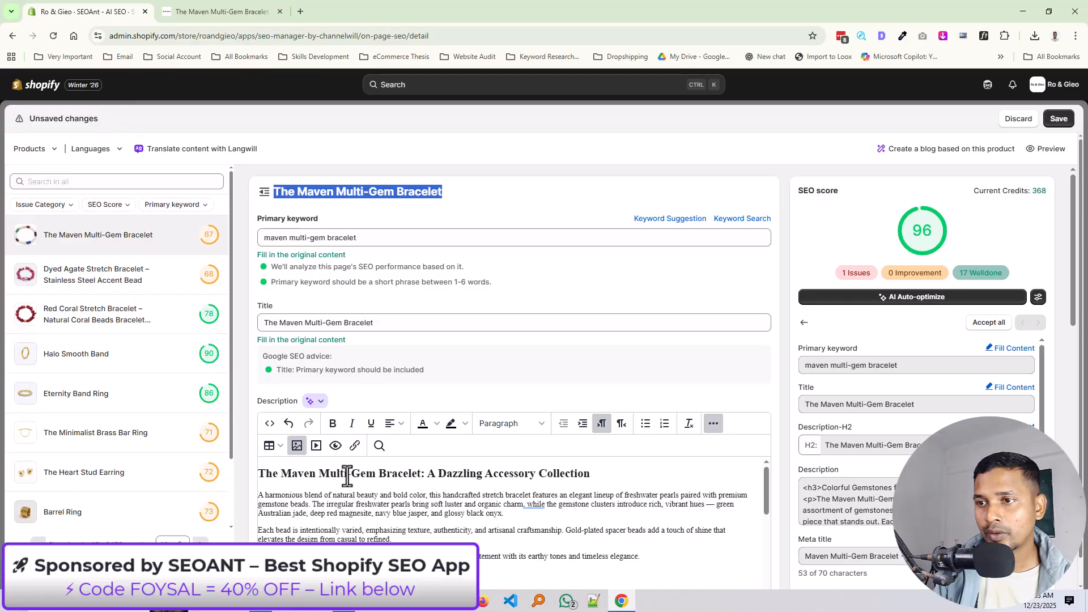
pyautogui.click(260, 498)
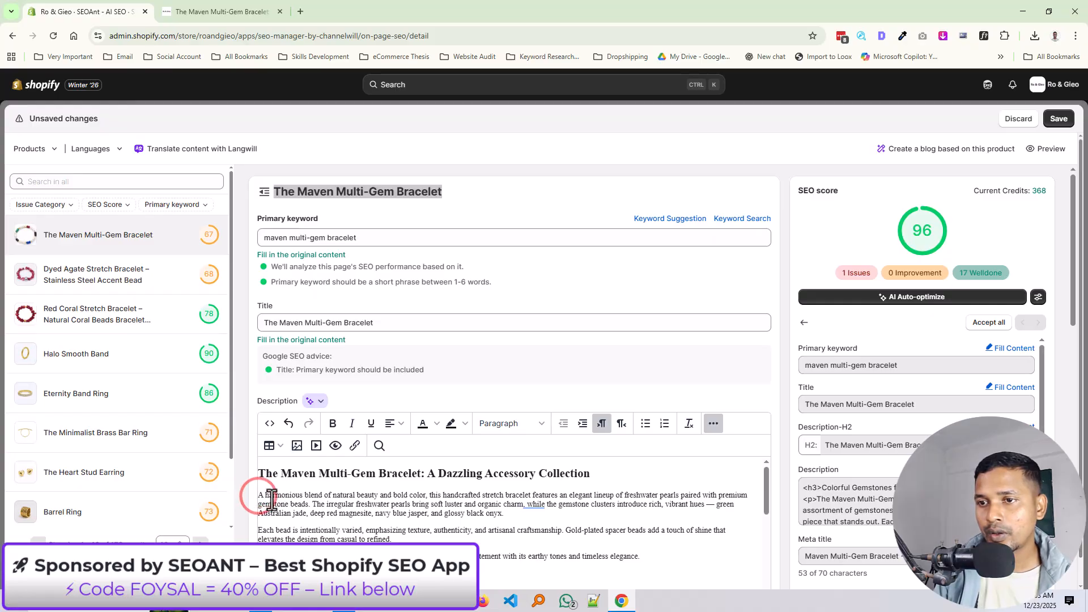
pyautogui.hotkey('ctrl', 'v')
pyautogui.hotkey('ctrl', 'z')
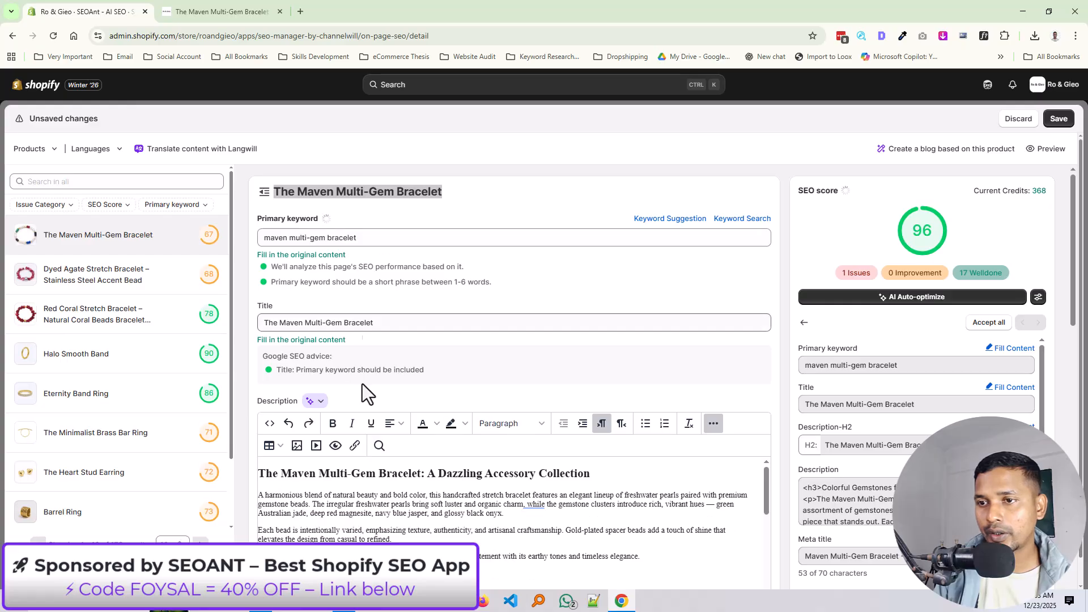
# Copy the product title into the start of the description's first paragraph and follow it with "is"
pyautogui.click(338, 323)
pyautogui.hotkey('ctrl', 'a')
pyautogui.hotkey('ctrl', 'c')
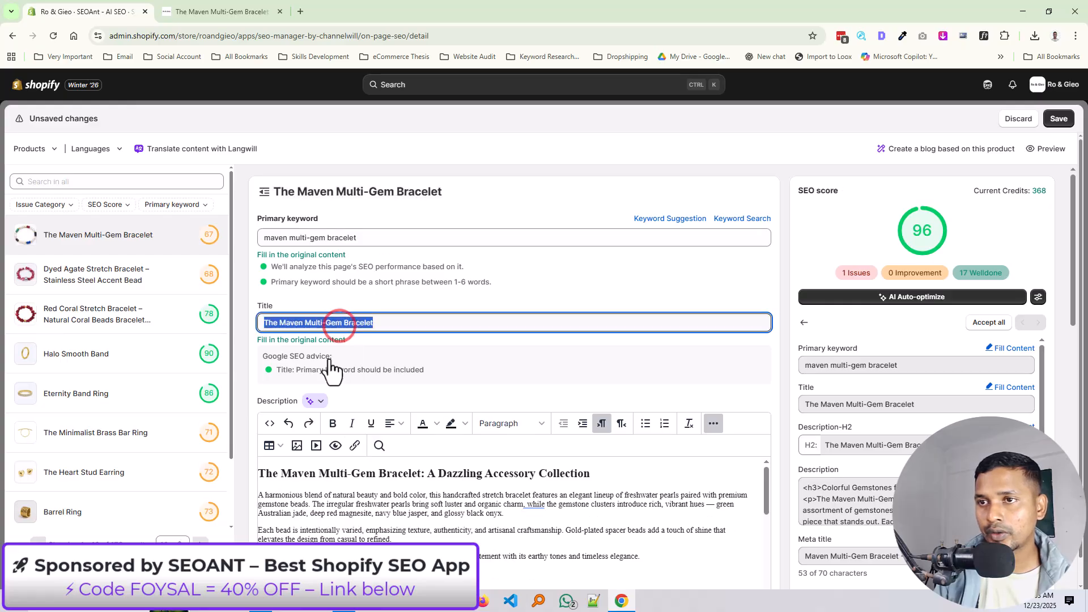
pyautogui.click(259, 495)
pyautogui.hotkey('ctrl', 'v')
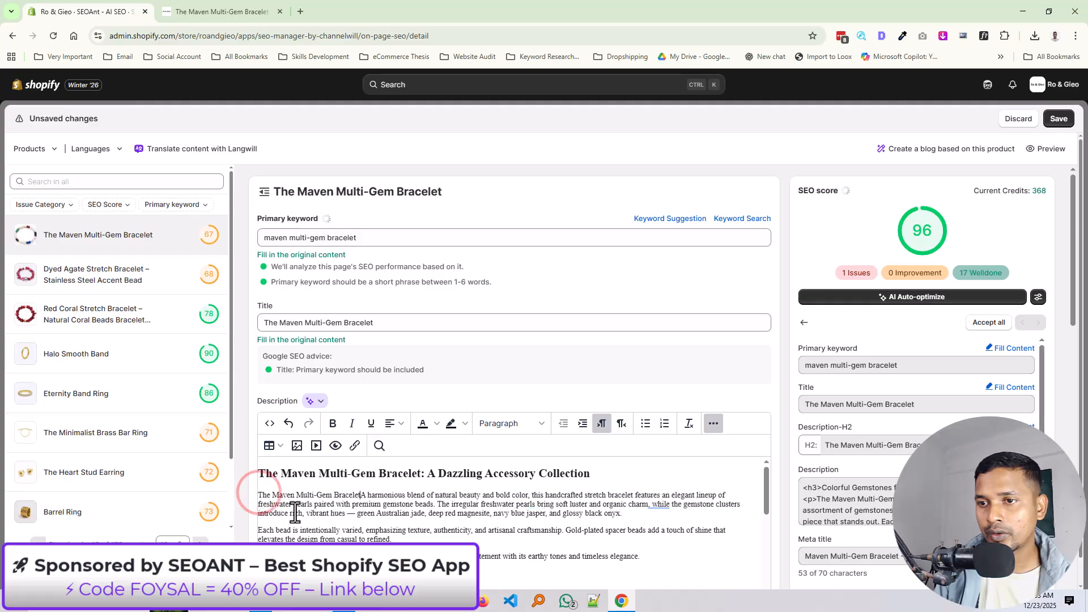
pyautogui.write('is')
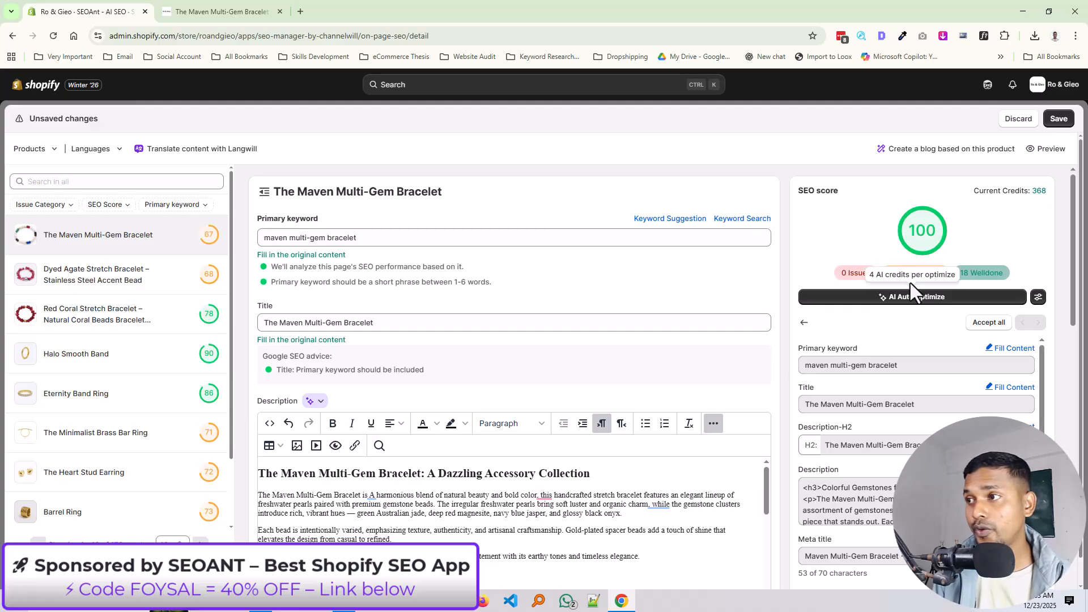
# Look over the edited description and save the product's SEO changes
pyautogui.scroll(-3, 426, 389)
pyautogui.scroll(-8, 589, 413)
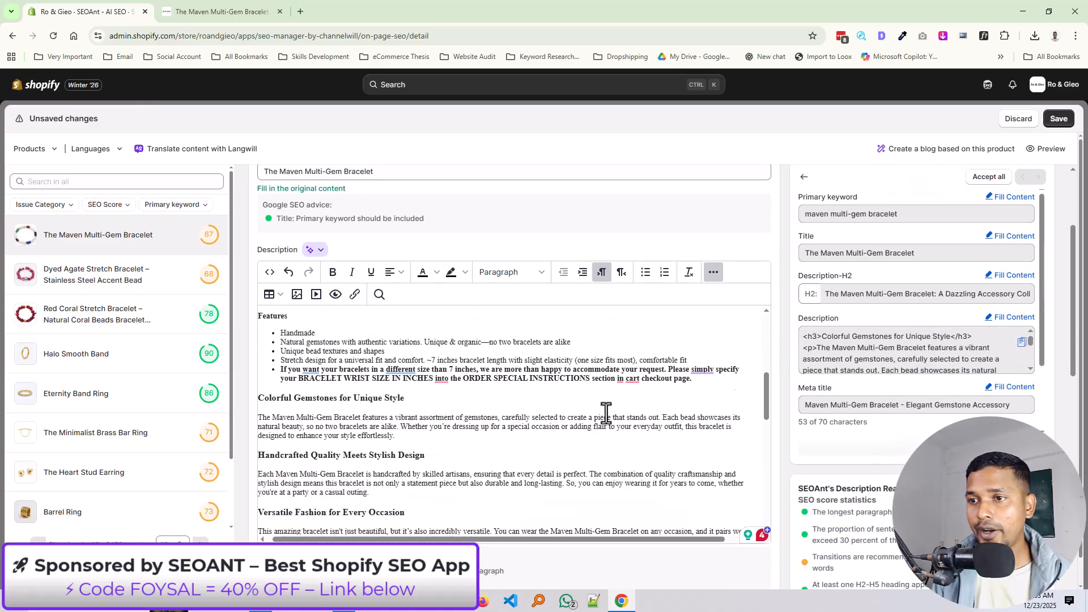
pyautogui.scroll(8, 606, 413)
pyautogui.scroll(3, 693, 377)
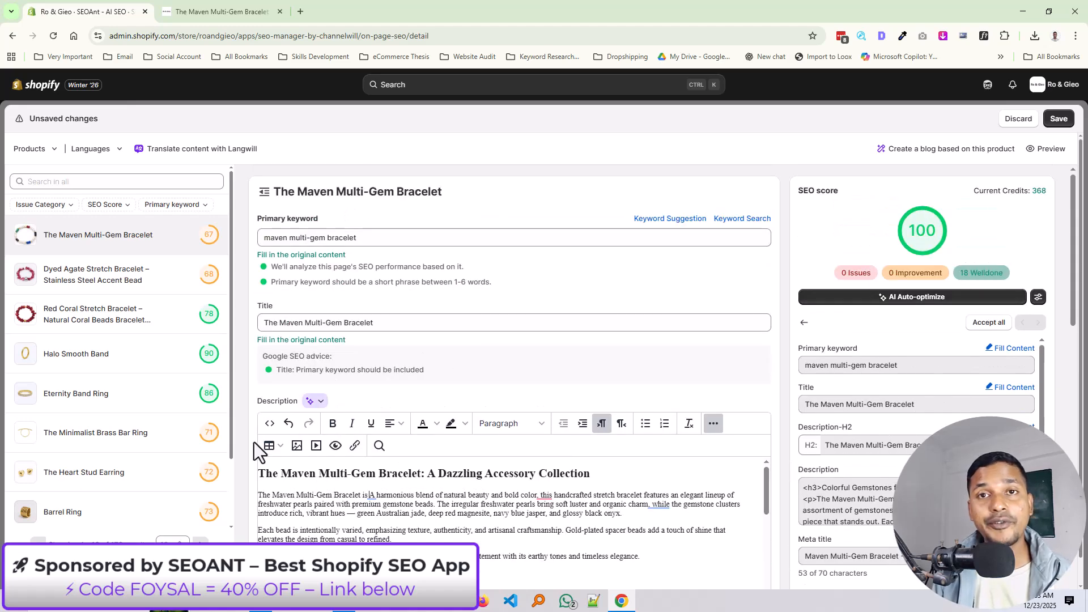
pyautogui.click(1059, 119)
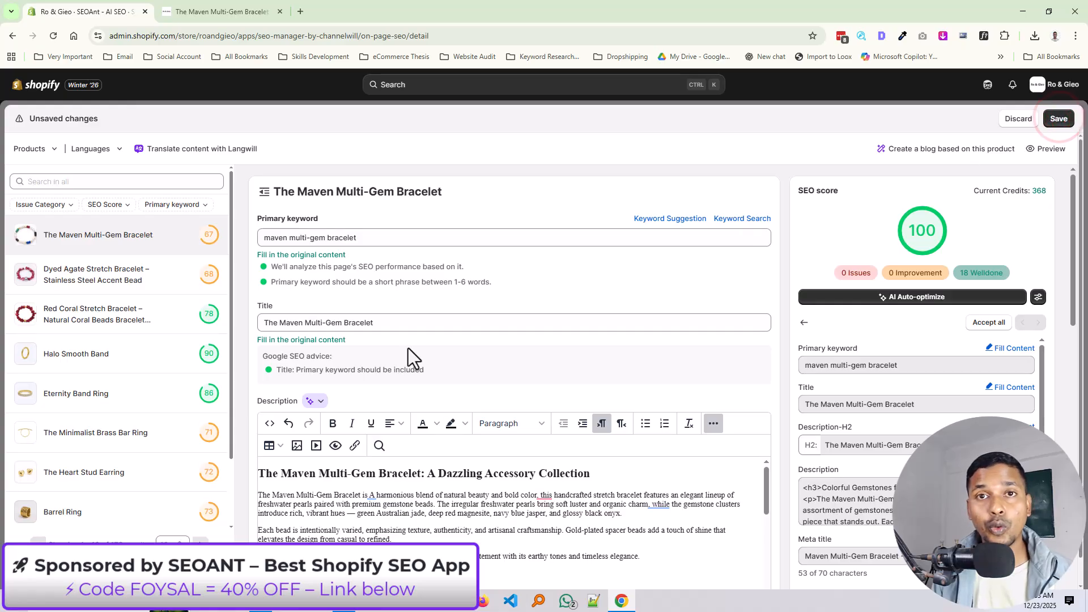